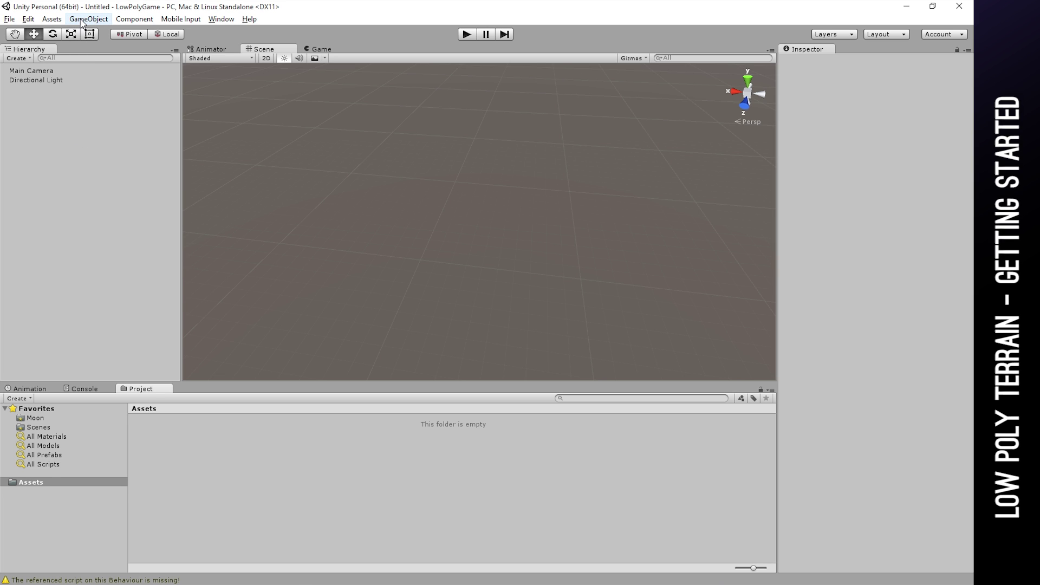
Step: Import the custom package LowPolyTerrain.unitypackage from the Asset Store project's FacetedTerrain folder with all its contents
{"action": "left_click", "coordinate": [51, 19]}
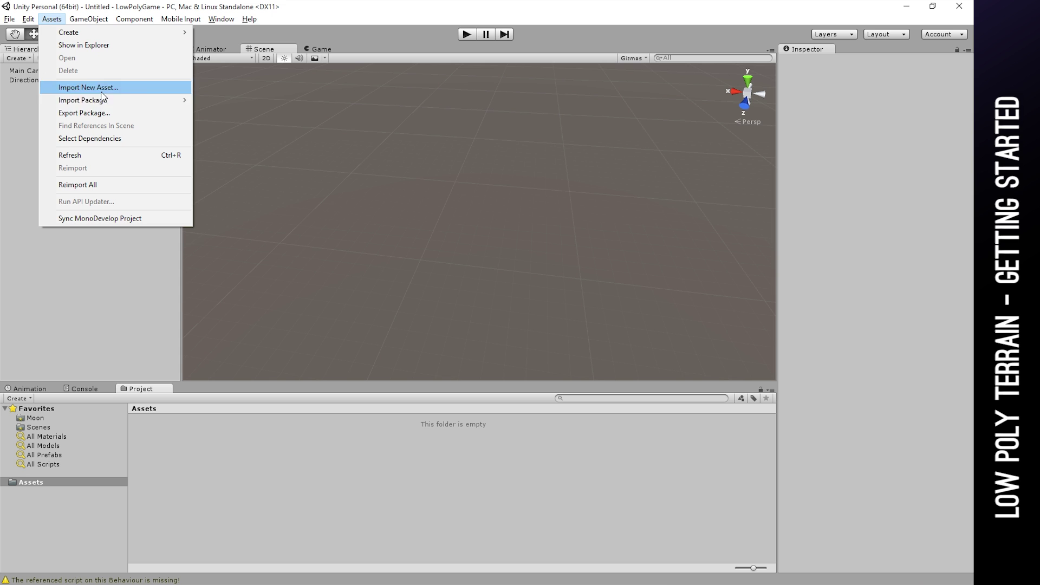
{"action": "mouse_move", "coordinate": [113, 102]}
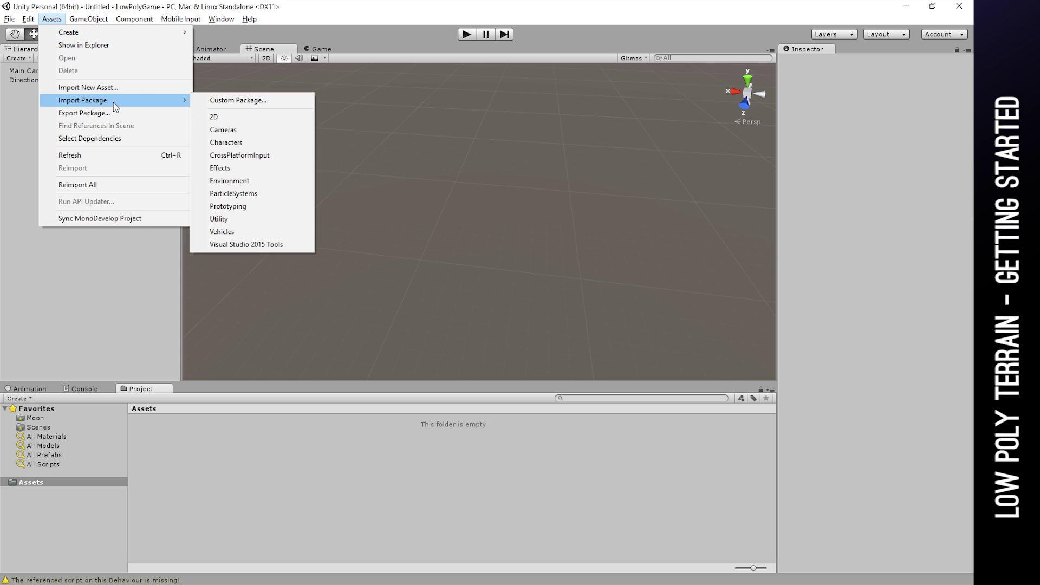
{"action": "left_click", "coordinate": [238, 101]}
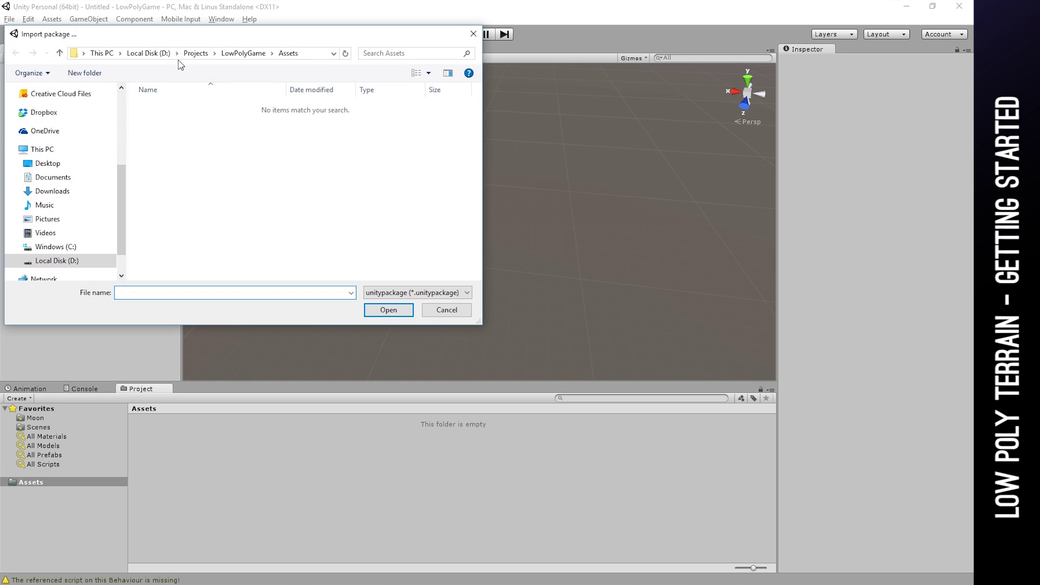
{"action": "left_click", "coordinate": [200, 53]}
{"action": "double_click", "coordinate": [168, 118]}
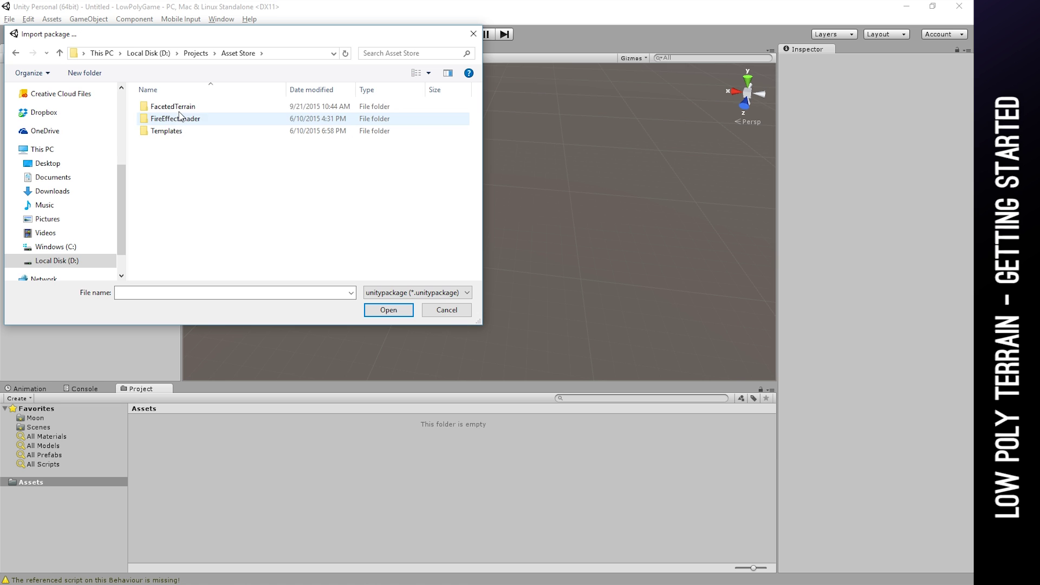
{"action": "double_click", "coordinate": [174, 106]}
{"action": "left_click", "coordinate": [170, 229]}
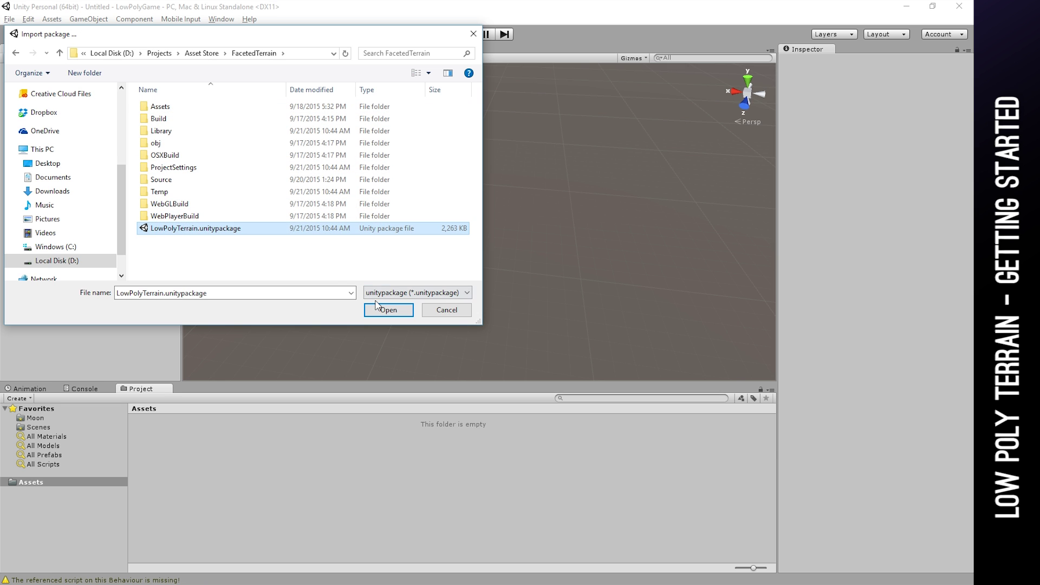
{"action": "left_click", "coordinate": [388, 310]}
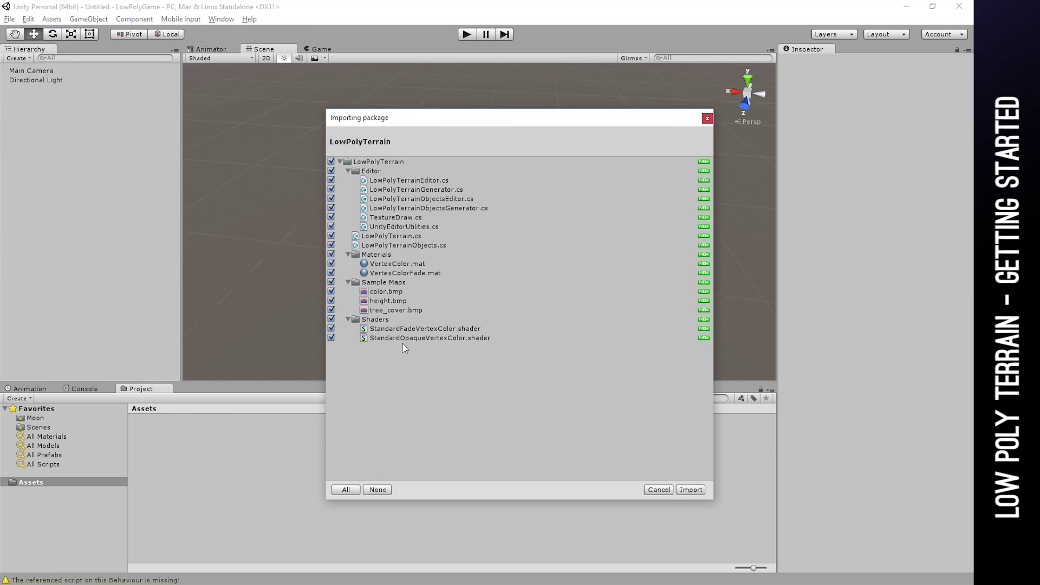
{"action": "left_click", "coordinate": [689, 490]}
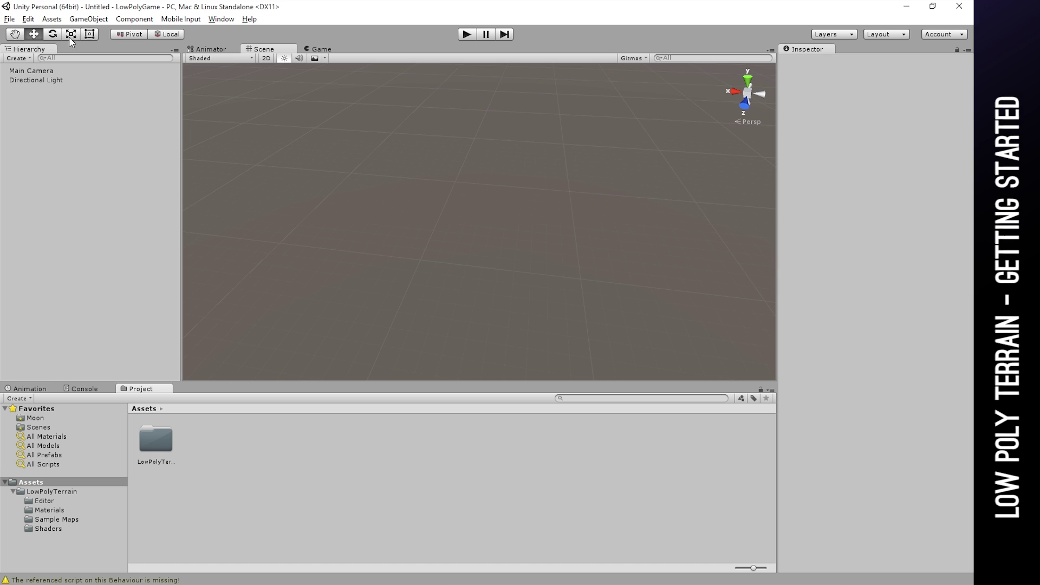
Step: Add a Low Poly Terrain object to the scene
{"action": "left_click", "coordinate": [88, 19]}
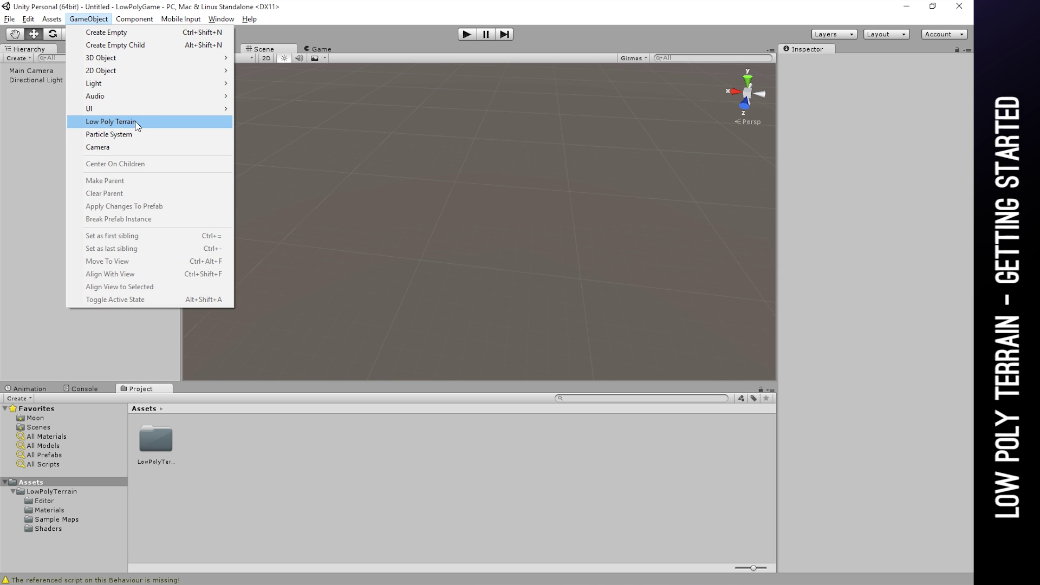
{"action": "left_click", "coordinate": [34, 121]}
{"action": "right_click", "coordinate": [69, 133]}
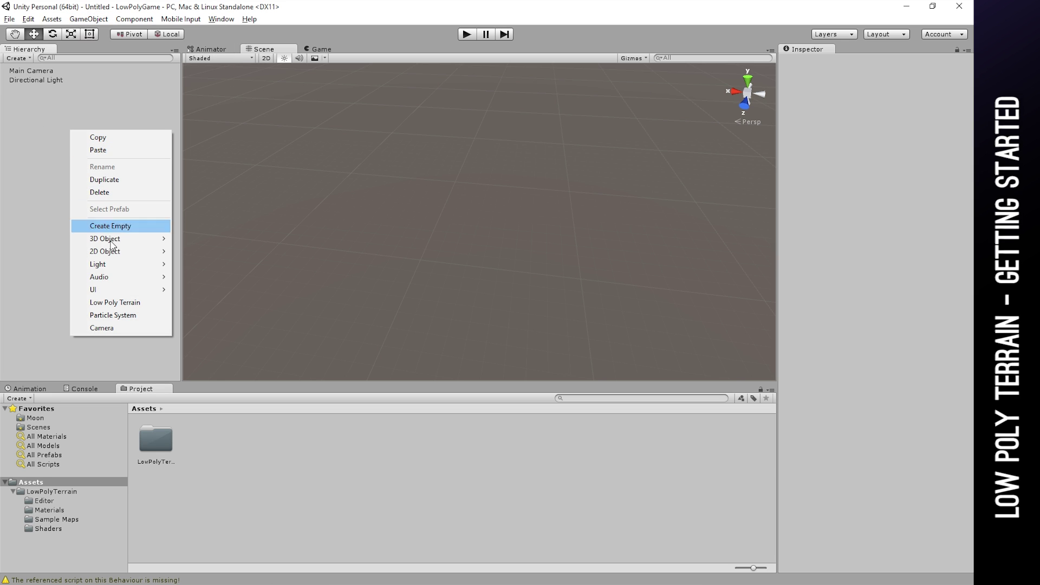
{"action": "left_click", "coordinate": [98, 26]}
{"action": "left_click", "coordinate": [98, 21]}
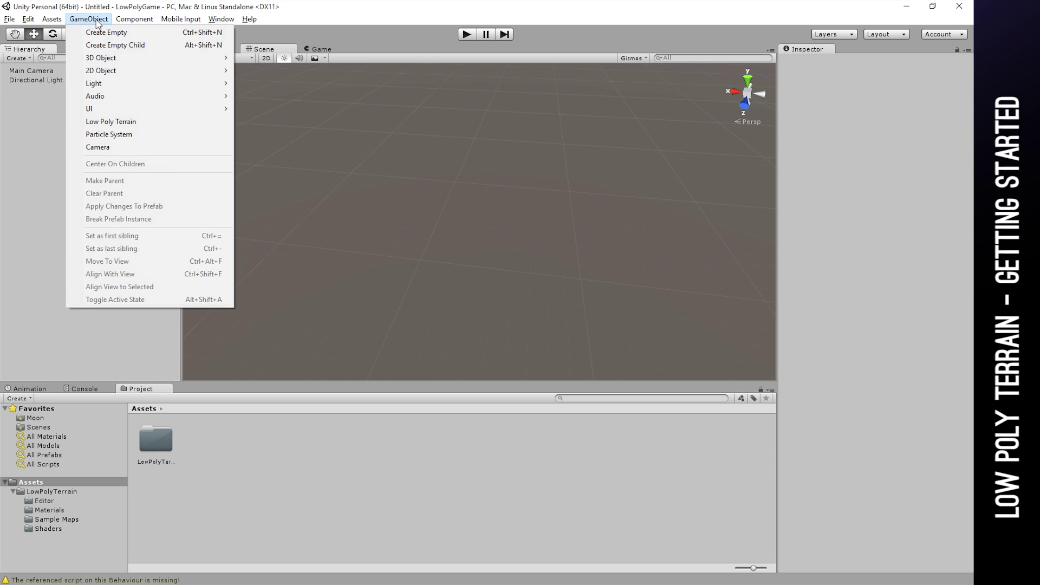
{"action": "left_click", "coordinate": [163, 121]}
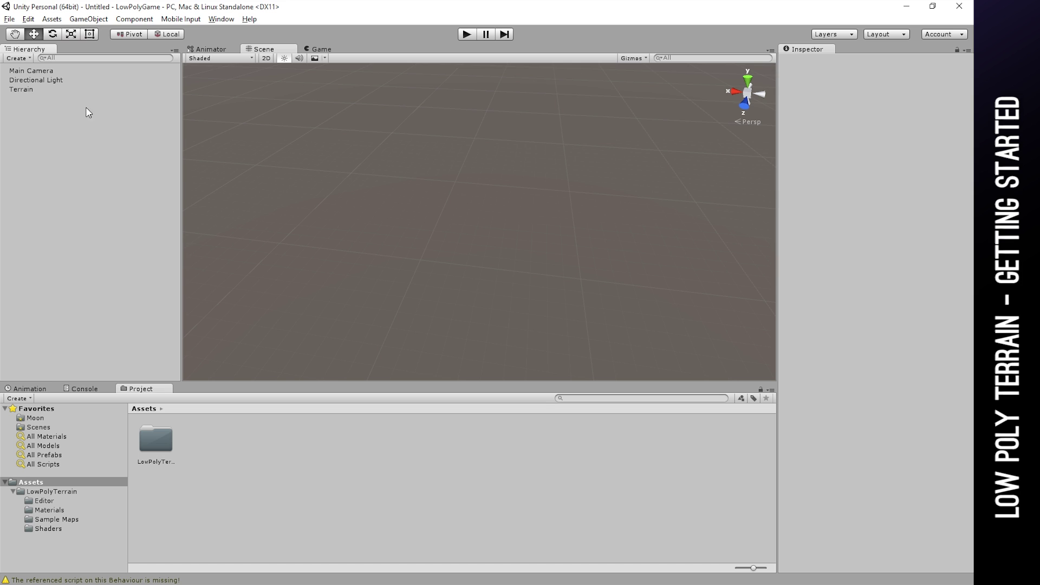
Step: Assign the sample height texture as the terrain's Source Height Map and the sample color texture as its Source Color Map
{"action": "left_click", "coordinate": [24, 90]}
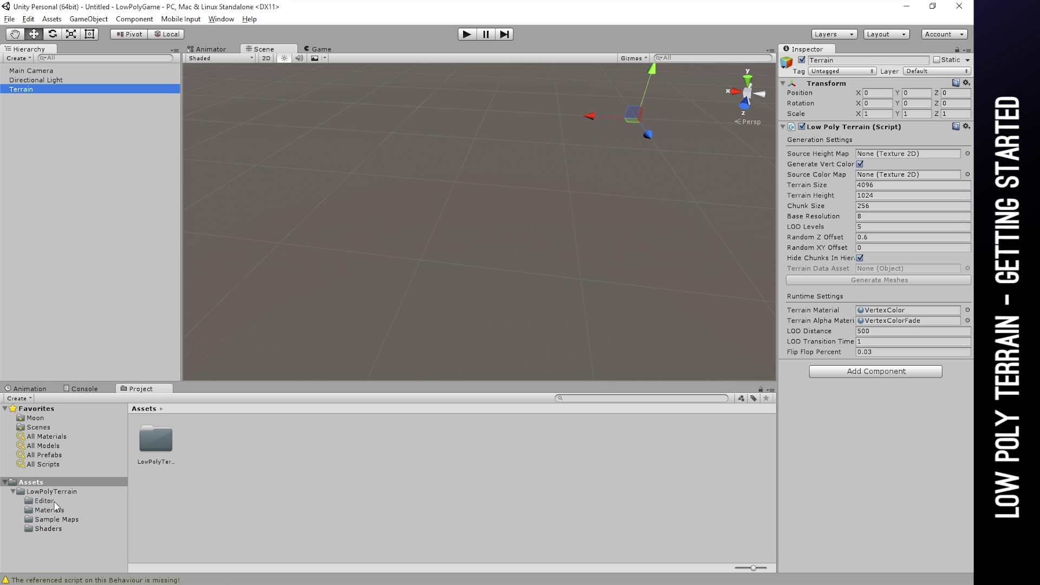
{"action": "left_click", "coordinate": [54, 520]}
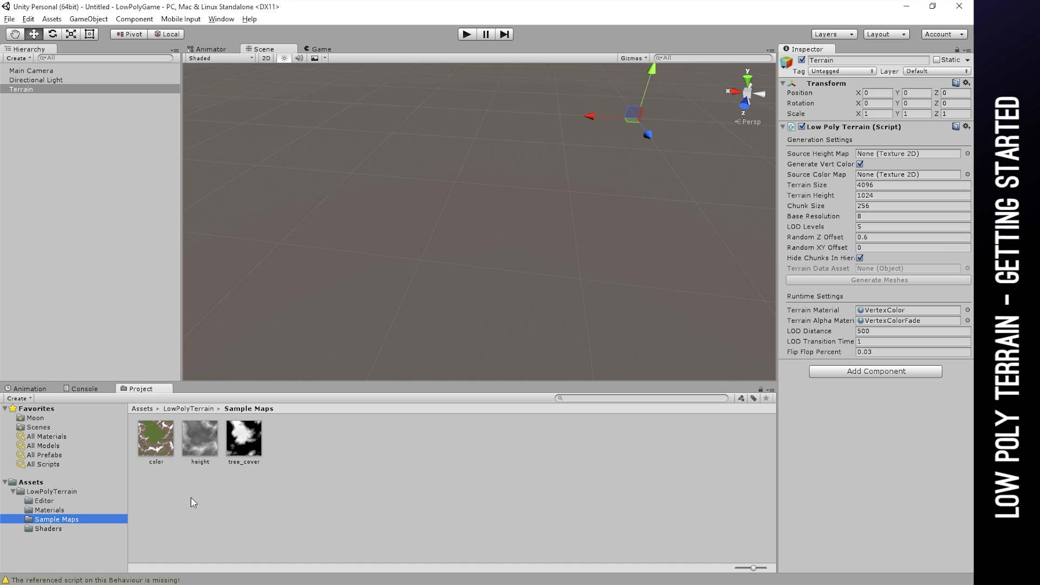
{"action": "middle_click_drag", "start_coordinate": [535, 255], "coordinate": [431, 309]}
{"action": "left_click_drag", "start_coordinate": [200, 438], "coordinate": [882, 156]}
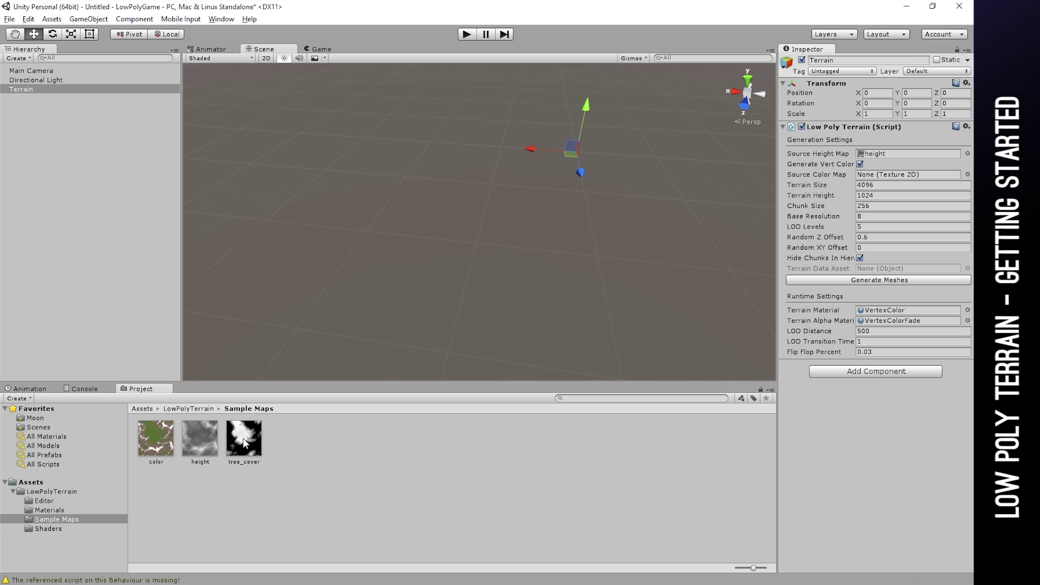
{"action": "left_click_drag", "start_coordinate": [149, 443], "coordinate": [901, 177]}
Step: Save the scene as main in the Assets folder and generate the terrain meshes
{"action": "left_click", "coordinate": [870, 280]}
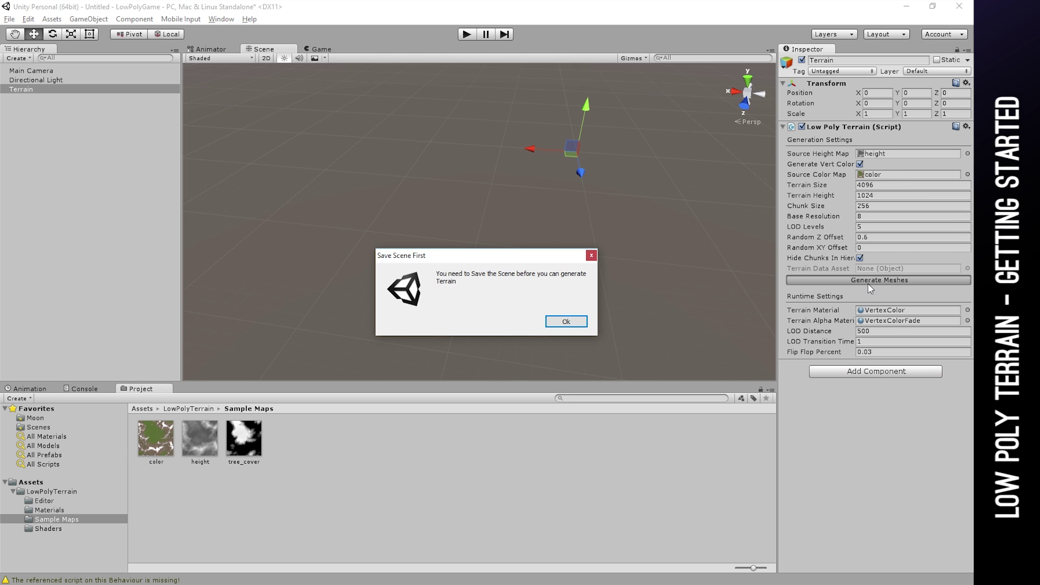
{"action": "left_click", "coordinate": [574, 322]}
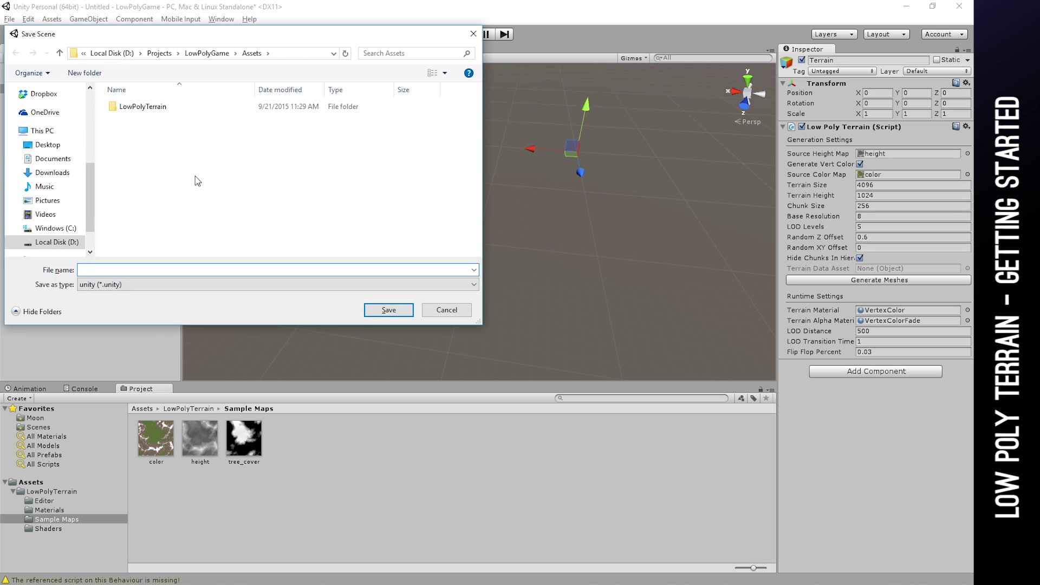
{"action": "type", "text": "main"}
{"action": "key", "text": "Return"}
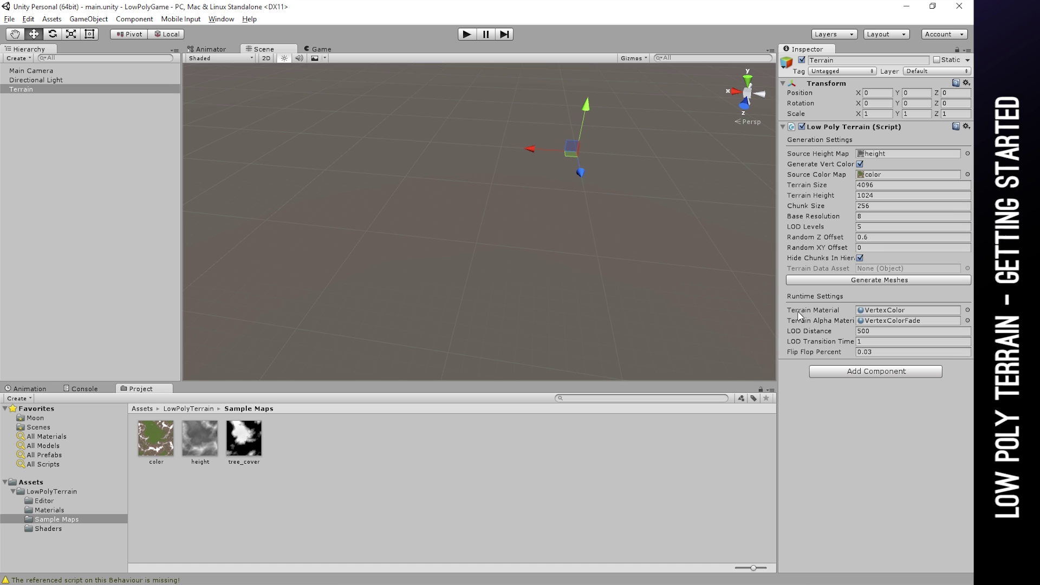
{"action": "left_click", "coordinate": [871, 280]}
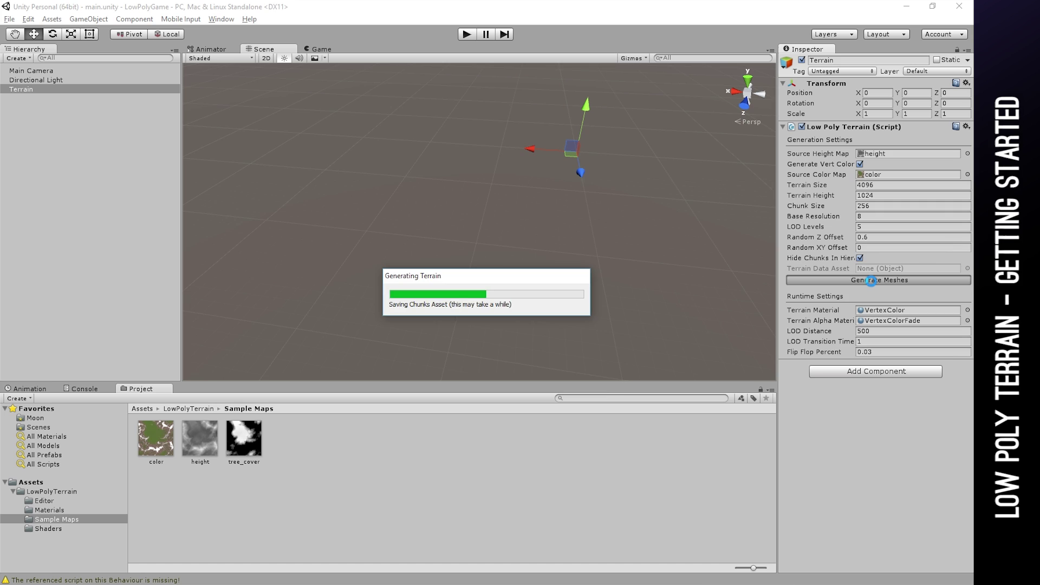
Step: Examine the generated terrain in the scene from several angles and distances
{"action": "middle_click_drag", "start_coordinate": [421, 300], "coordinate": [486, 293]}
{"action": "scroll", "coordinate": [521, 249], "scroll_direction": "down", "scroll_amount": 3}
{"action": "left_click_drag", "start_coordinate": [485, 294], "coordinate": [476, 232], "text": "alt"}
{"action": "scroll", "coordinate": [499, 252], "scroll_direction": "up", "scroll_amount": 5}
{"action": "middle_click_drag", "start_coordinate": [500, 252], "coordinate": [526, 296]}
{"action": "left_click_drag", "start_coordinate": [526, 296], "coordinate": [451, 241], "text": "alt"}
{"action": "middle_click_drag", "start_coordinate": [417, 269], "coordinate": [424, 316]}
{"action": "scroll", "coordinate": [424, 317], "scroll_direction": "up", "scroll_amount": 3}
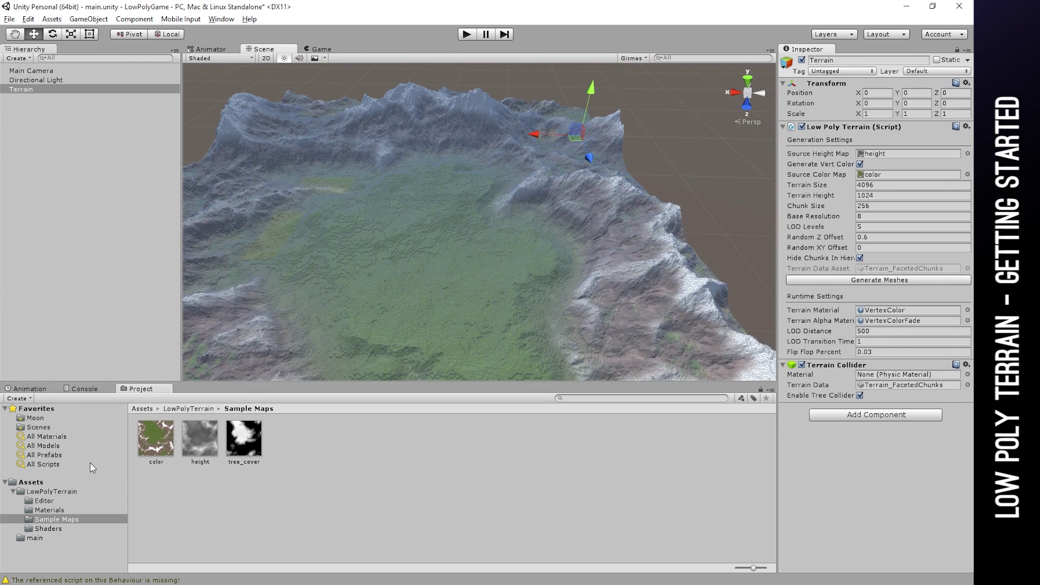
Step: Inspect the Terrain_FacetedChunks asset in the main folder and look through the chunk meshes it contains
{"action": "left_click", "coordinate": [35, 536]}
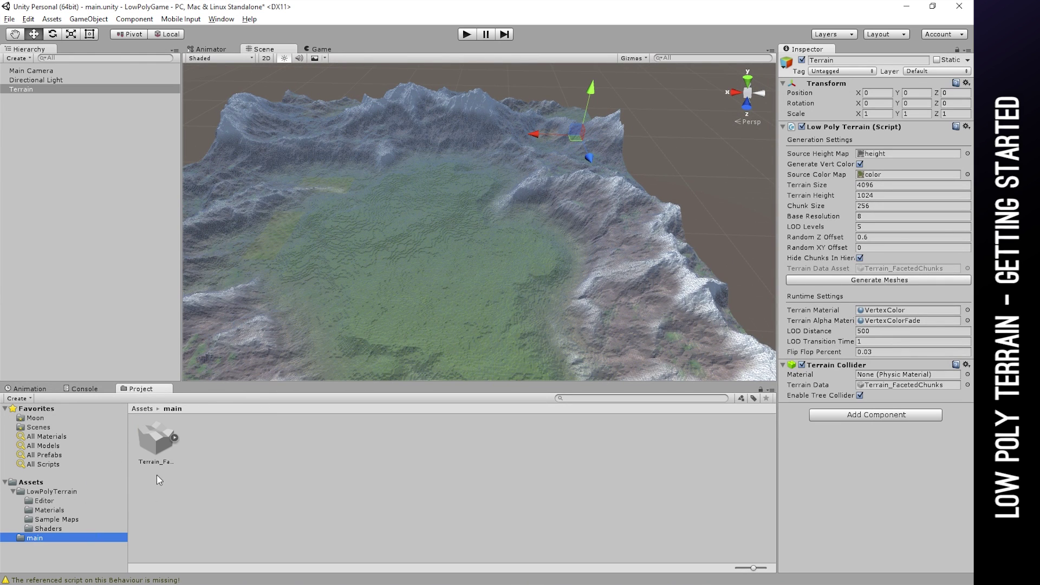
{"action": "left_click", "coordinate": [161, 447]}
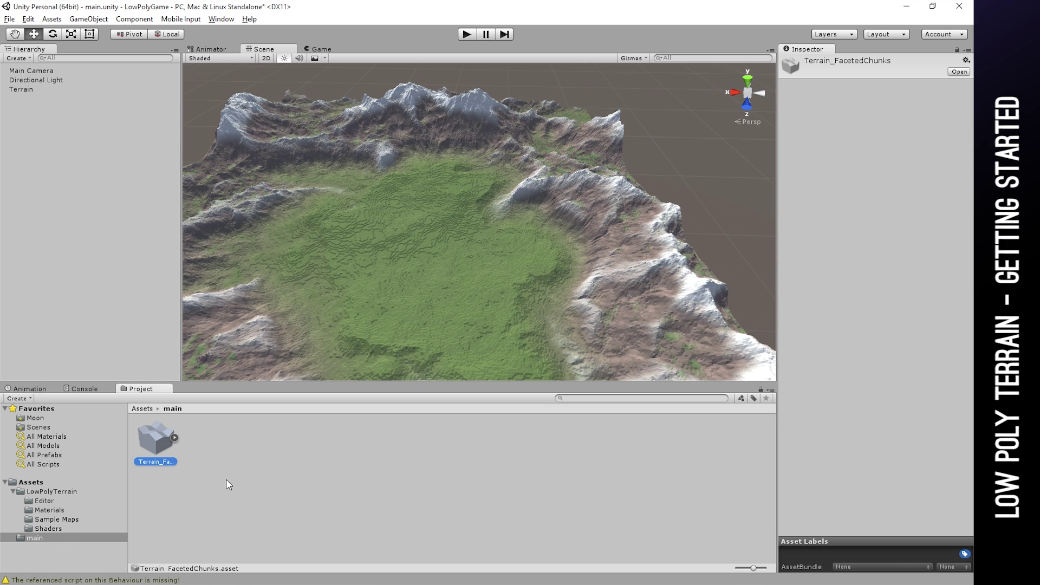
{"action": "left_click", "coordinate": [174, 438]}
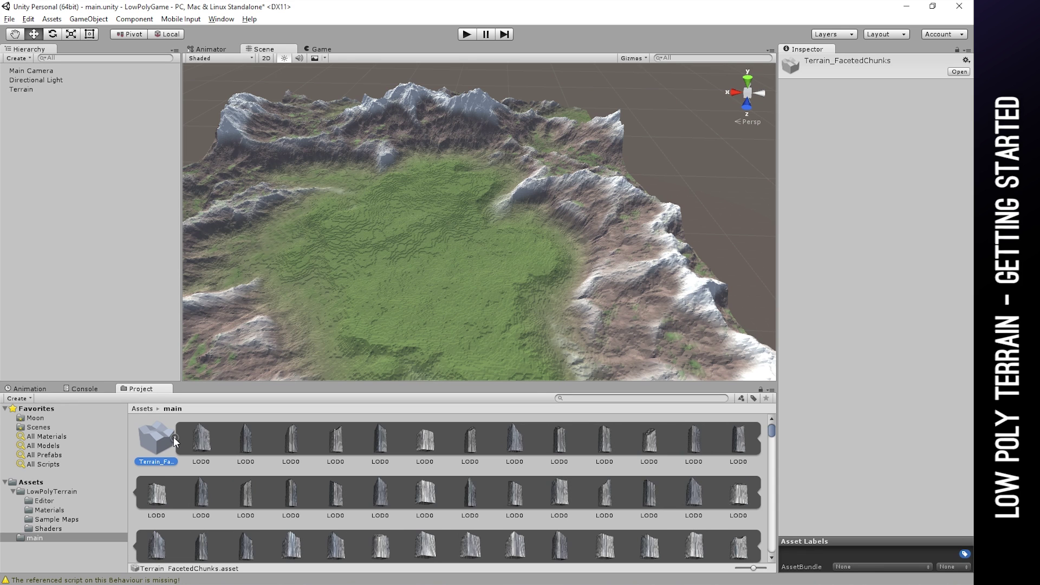
{"action": "scroll", "coordinate": [408, 486], "scroll_direction": "down", "scroll_amount": 2}
{"action": "scroll", "coordinate": [390, 477], "scroll_direction": "up", "scroll_amount": 2}
{"action": "left_click", "coordinate": [174, 438]}
{"action": "left_click", "coordinate": [376, 454]}
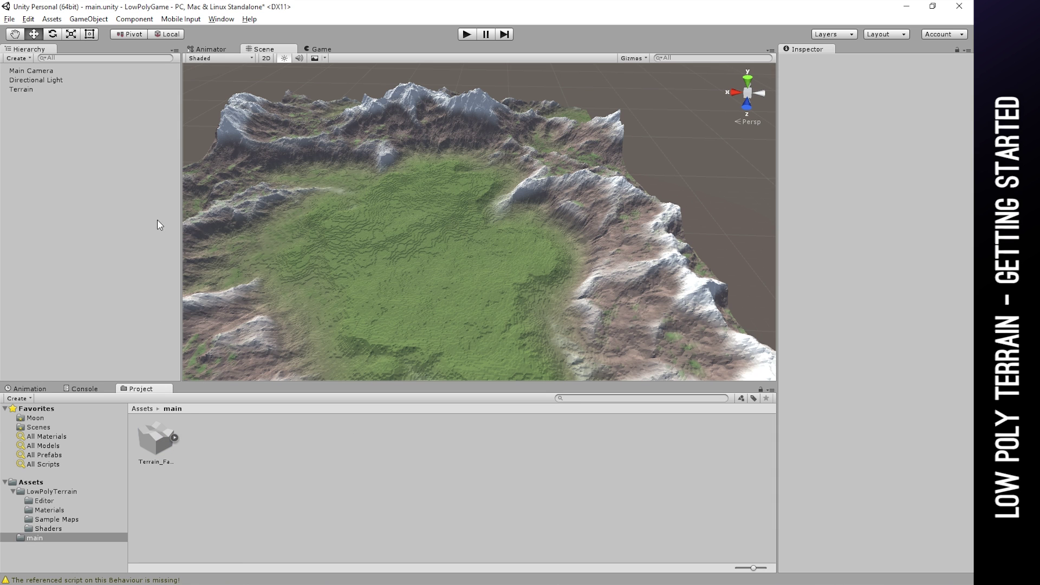
{"action": "middle_click_drag", "start_coordinate": [451, 287], "coordinate": [474, 270]}
{"action": "scroll", "coordinate": [474, 271], "scroll_direction": "down", "scroll_amount": 3}
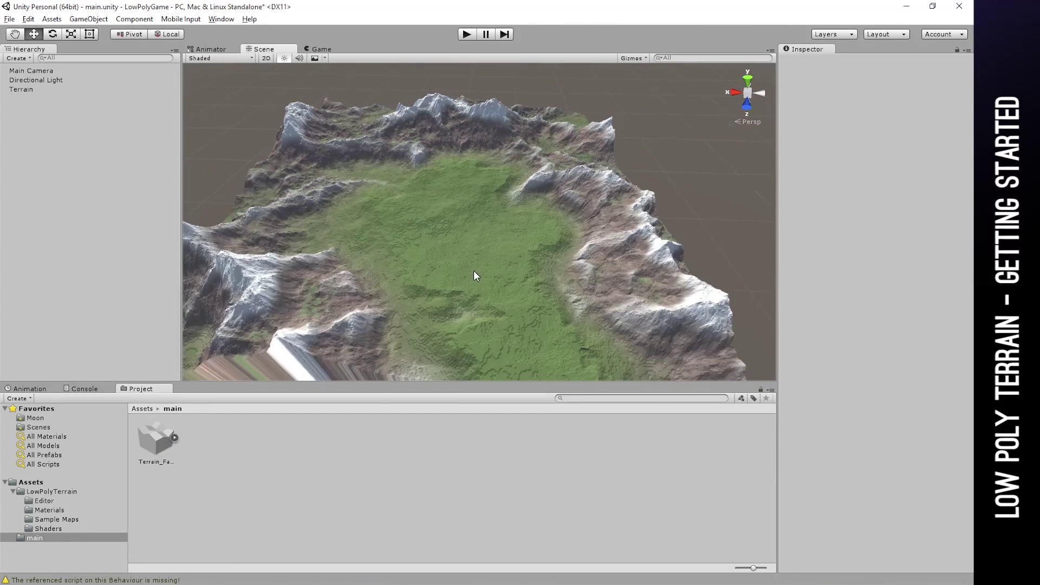
{"action": "scroll", "coordinate": [466, 255], "scroll_direction": "up", "scroll_amount": 3}
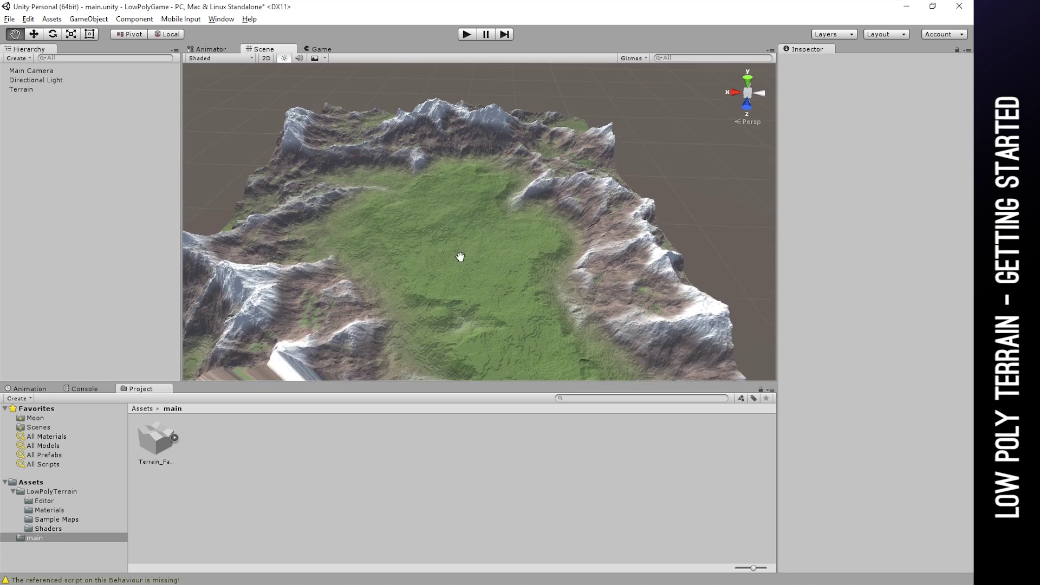
{"action": "scroll", "coordinate": [462, 259], "scroll_direction": "up", "scroll_amount": 2}
{"action": "middle_click_drag", "start_coordinate": [460, 265], "coordinate": [473, 261]}
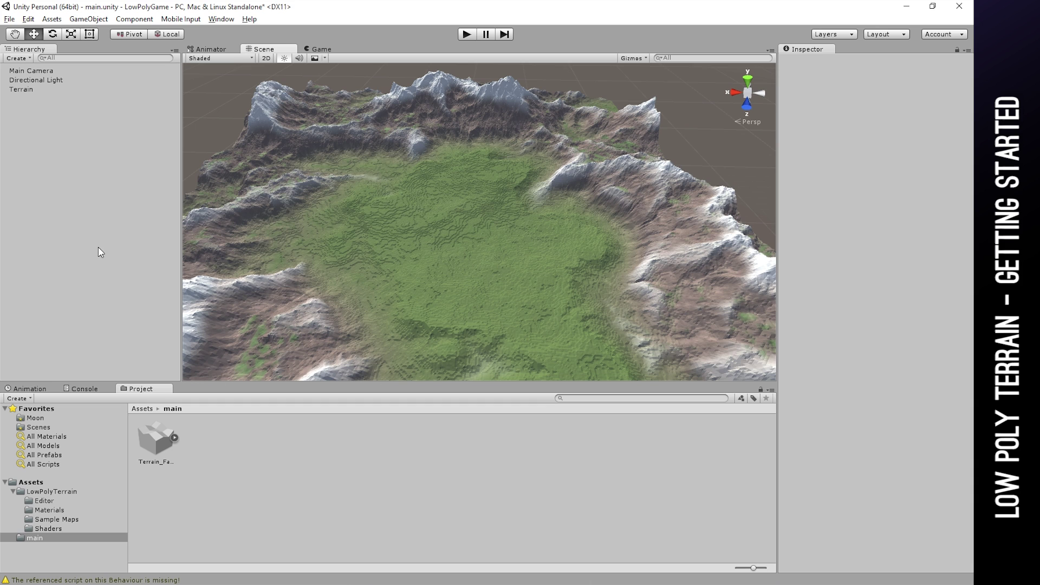
Step: Import the Vehicles standard package with its Car folder excluded
{"action": "left_click", "coordinate": [82, 20]}
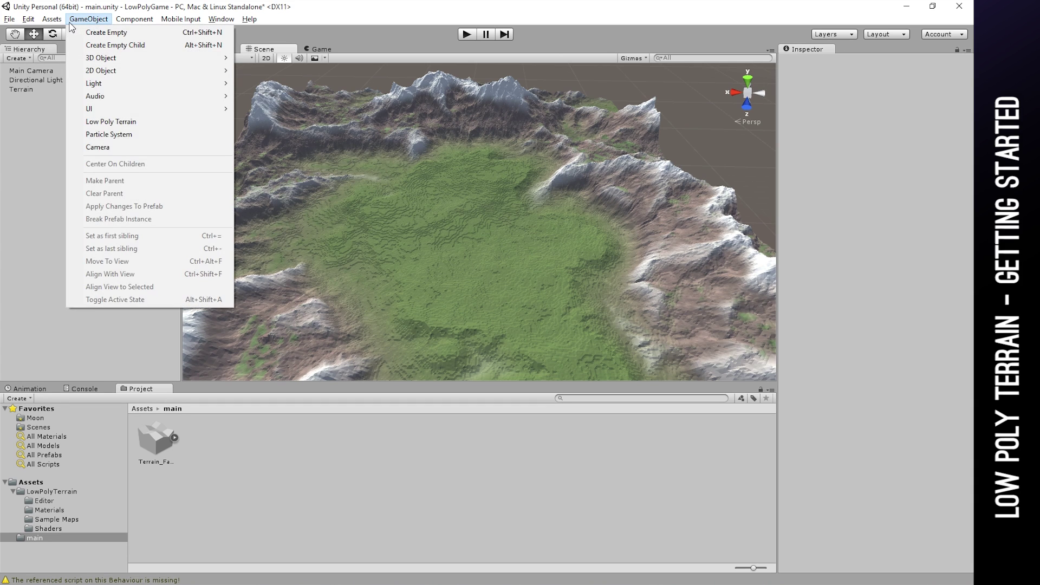
{"action": "mouse_move", "coordinate": [52, 19]}
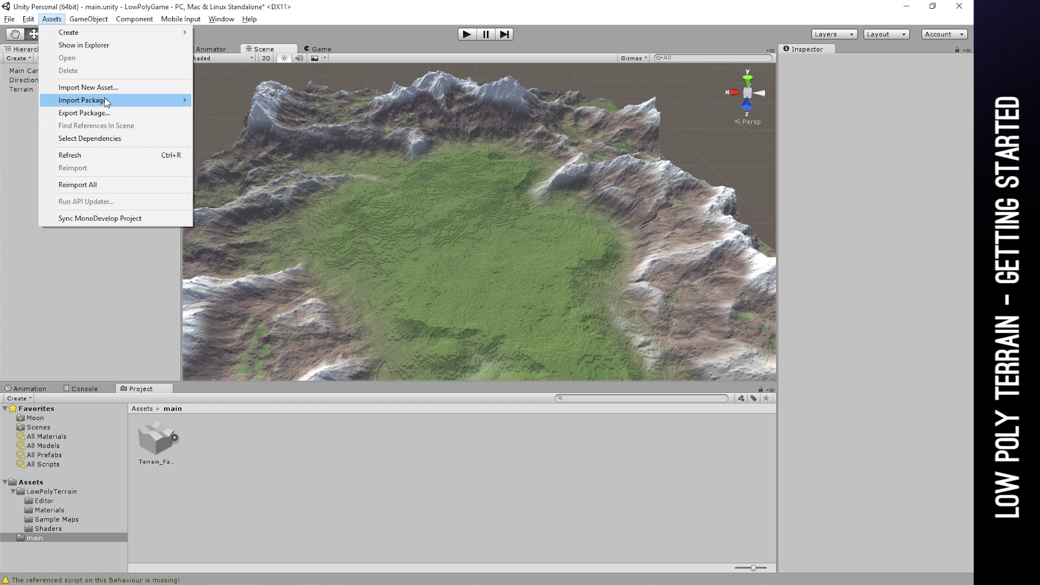
{"action": "mouse_move", "coordinate": [107, 103]}
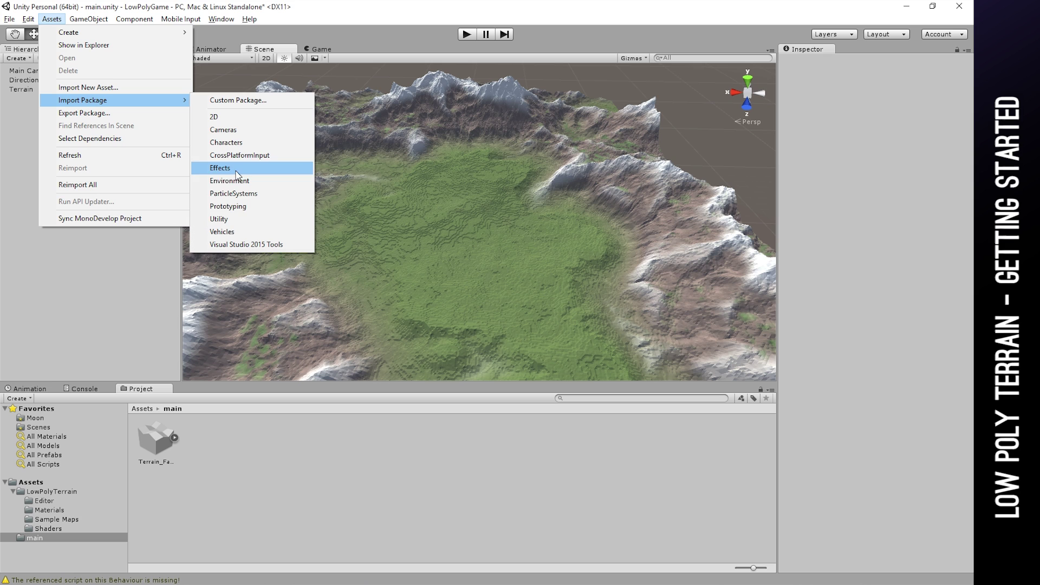
{"action": "left_click", "coordinate": [228, 233]}
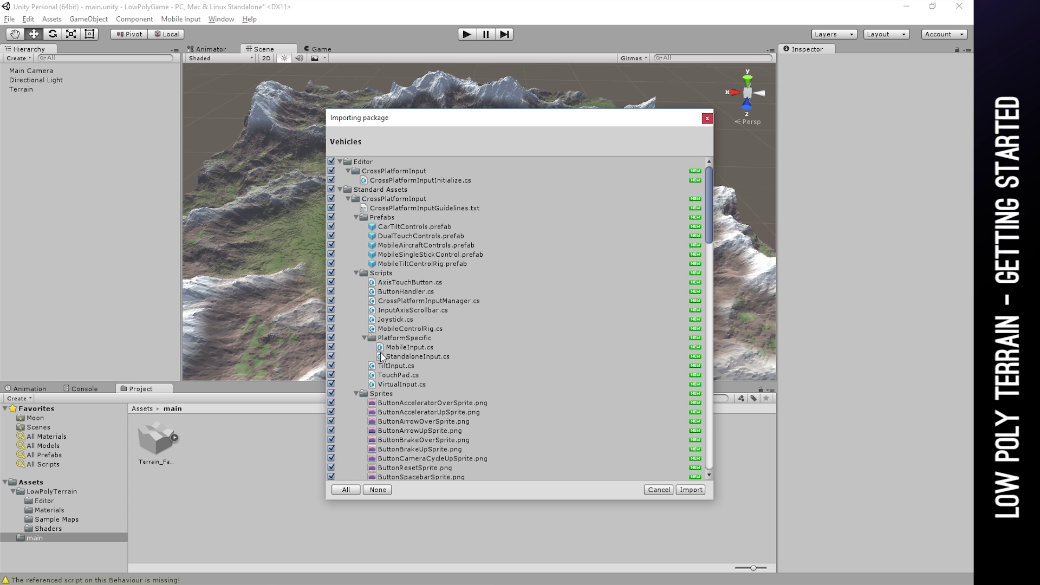
{"action": "left_click", "coordinate": [356, 217]}
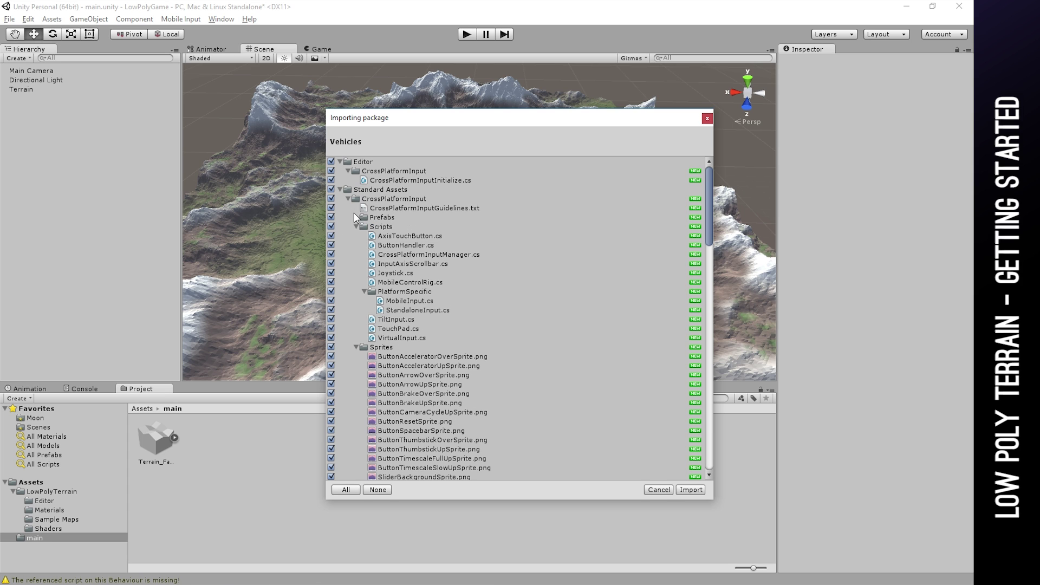
{"action": "left_click", "coordinate": [348, 198]}
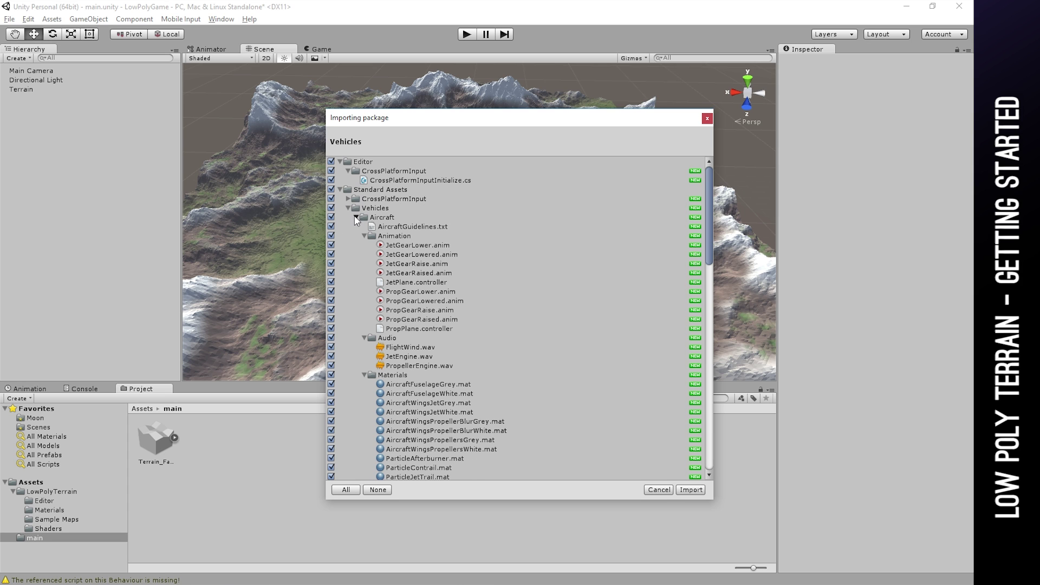
{"action": "left_click", "coordinate": [356, 218]}
{"action": "left_click", "coordinate": [331, 226]}
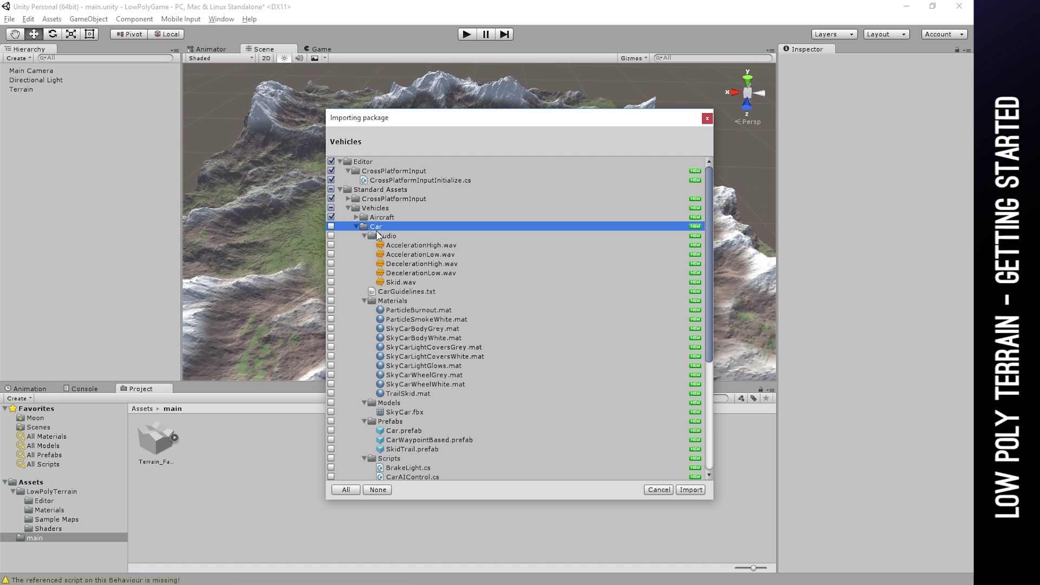
{"action": "left_click", "coordinate": [699, 489]}
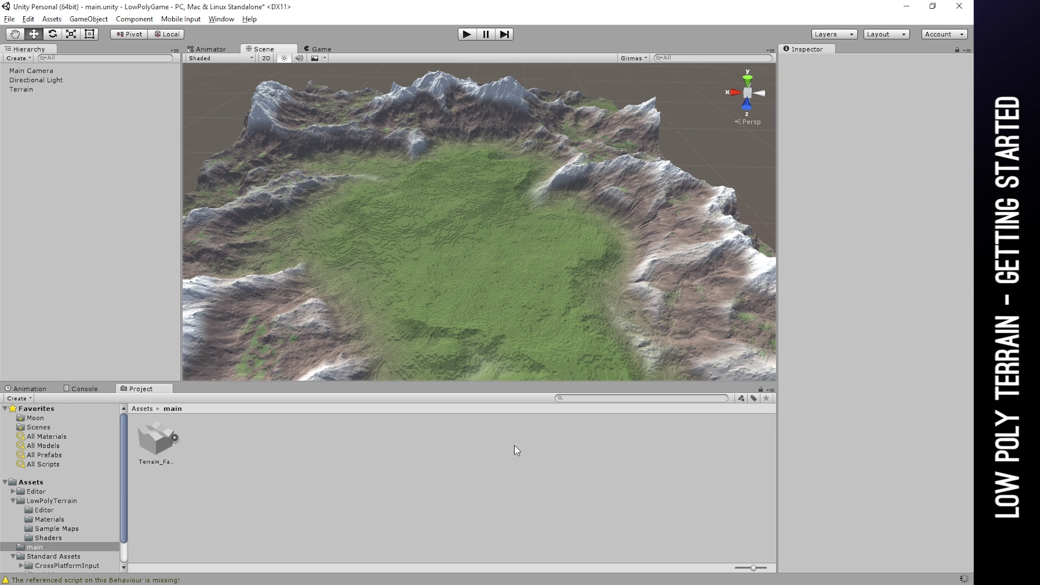
{"action": "scroll", "coordinate": [53, 560], "scroll_direction": "down", "scroll_amount": 2}
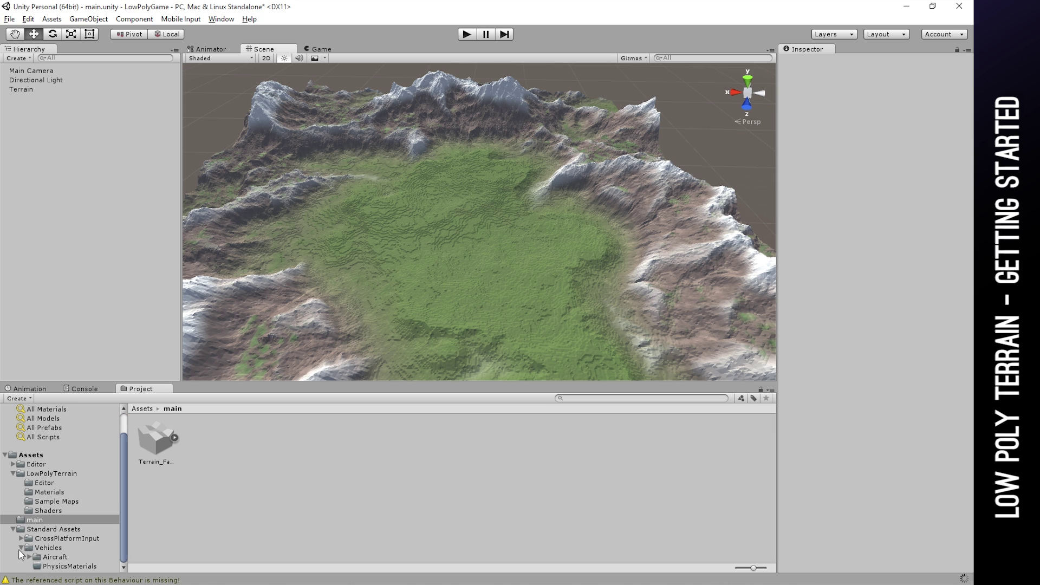
Step: Place the AircraftJet prefab from the Vehicles Aircraft Prefabs folder onto the green valley of the terrain
{"action": "left_click", "coordinate": [30, 558]}
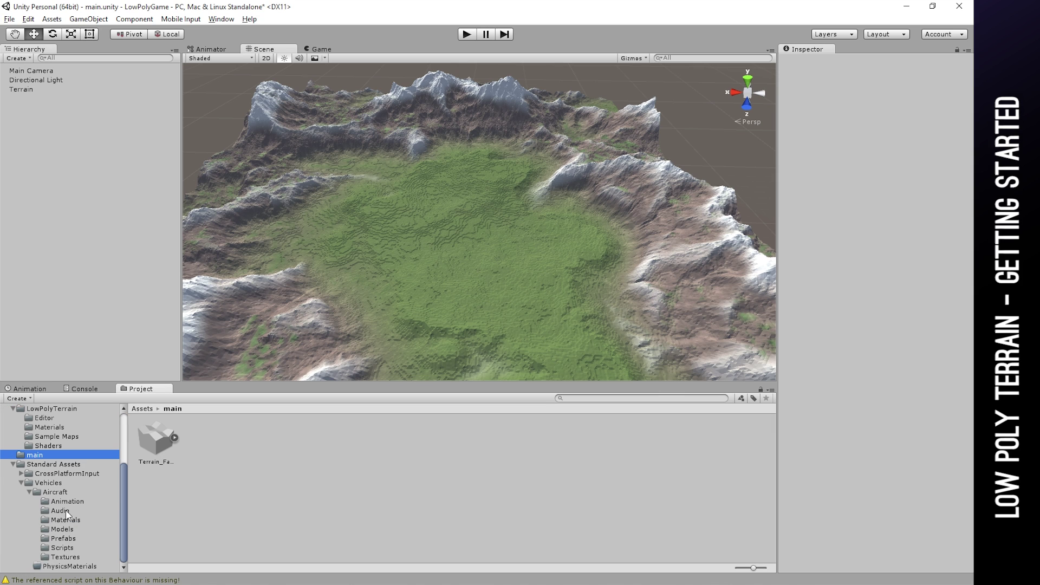
{"action": "left_click", "coordinate": [59, 539]}
{"action": "left_click", "coordinate": [154, 443]}
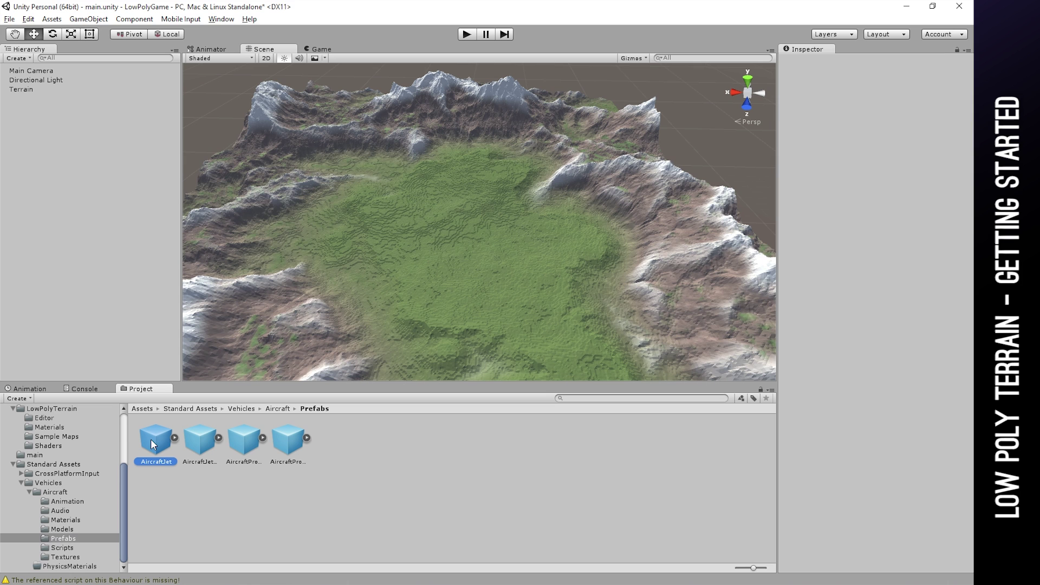
{"action": "left_click_drag", "start_coordinate": [161, 440], "coordinate": [545, 355]}
Step: Raise the AircraftJet above the terrain to a Y position of about 584 and rotate it to about -187° around Y
{"action": "middle_click_drag", "start_coordinate": [546, 356], "coordinate": [518, 274]}
{"action": "scroll", "coordinate": [515, 258], "scroll_direction": "up", "scroll_amount": 5}
{"action": "scroll", "coordinate": [515, 258], "scroll_direction": "up", "scroll_amount": 5}
{"action": "scroll", "coordinate": [518, 274], "scroll_direction": "down", "scroll_amount": 7}
{"action": "scroll", "coordinate": [516, 275], "scroll_direction": "up", "scroll_amount": 3}
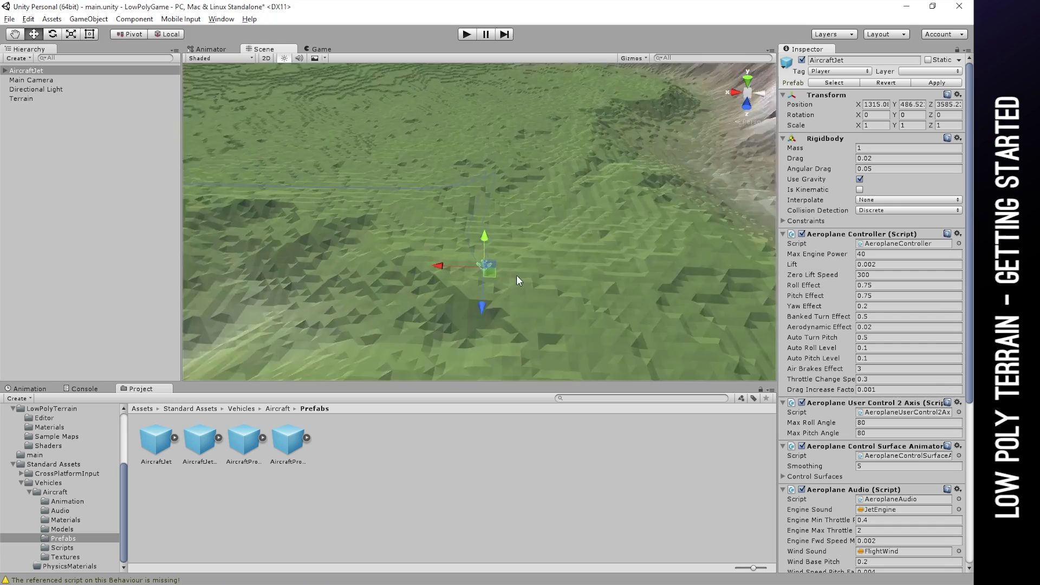
{"action": "right_click_drag", "start_coordinate": [516, 275], "coordinate": [494, 238]}
{"action": "scroll", "coordinate": [476, 211], "scroll_direction": "down", "scroll_amount": 10}
{"action": "scroll", "coordinate": [604, 245], "scroll_direction": "up", "scroll_amount": 4}
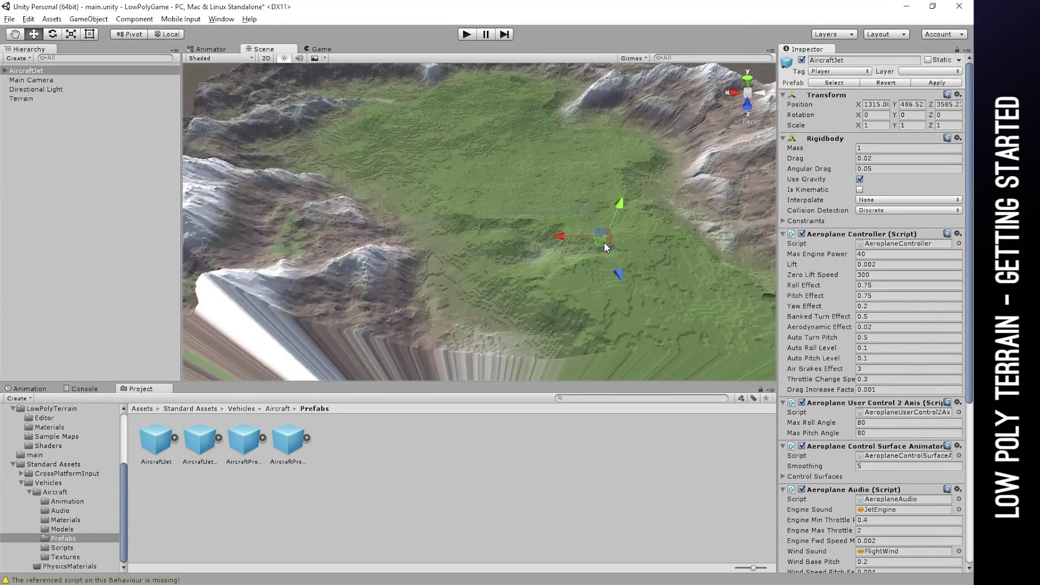
{"action": "middle_click_drag", "start_coordinate": [619, 253], "coordinate": [495, 242]}
{"action": "scroll", "coordinate": [495, 243], "scroll_direction": "up", "scroll_amount": 3}
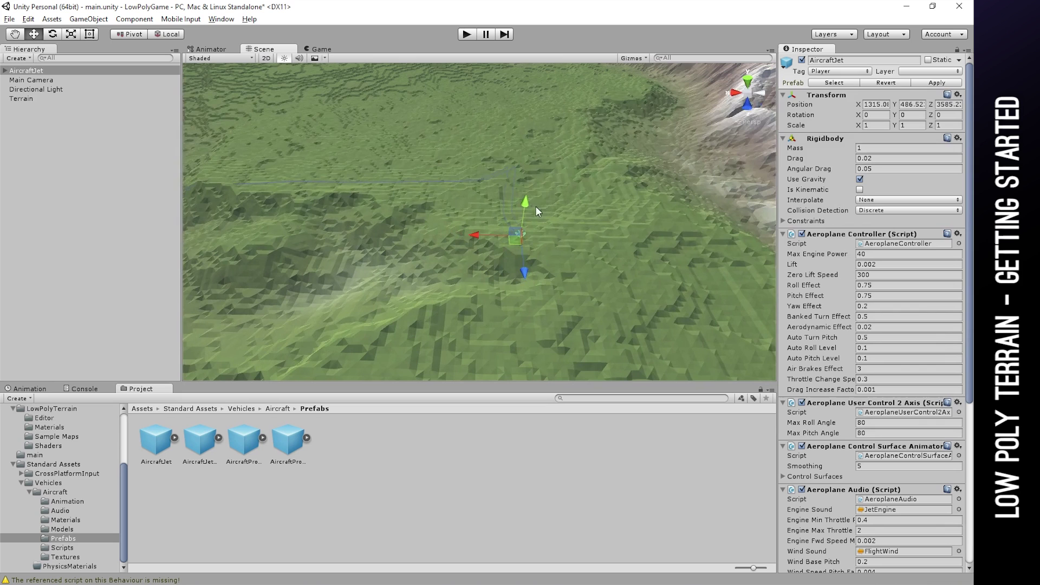
{"action": "left_click_drag", "start_coordinate": [537, 207], "coordinate": [538, 164]}
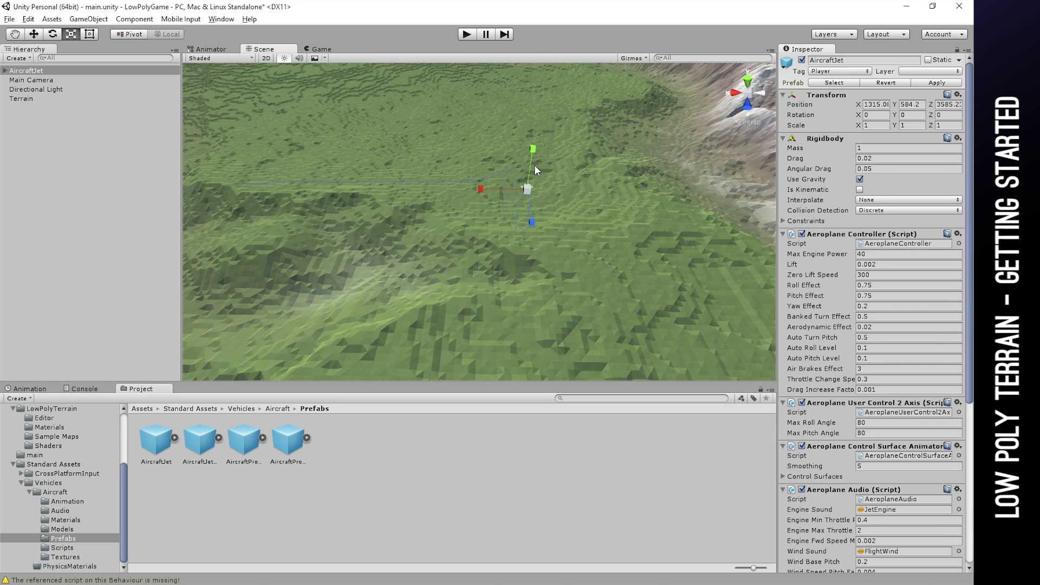
{"action": "key", "text": "e"}
{"action": "left_click_drag", "start_coordinate": [494, 216], "coordinate": [660, 218]}
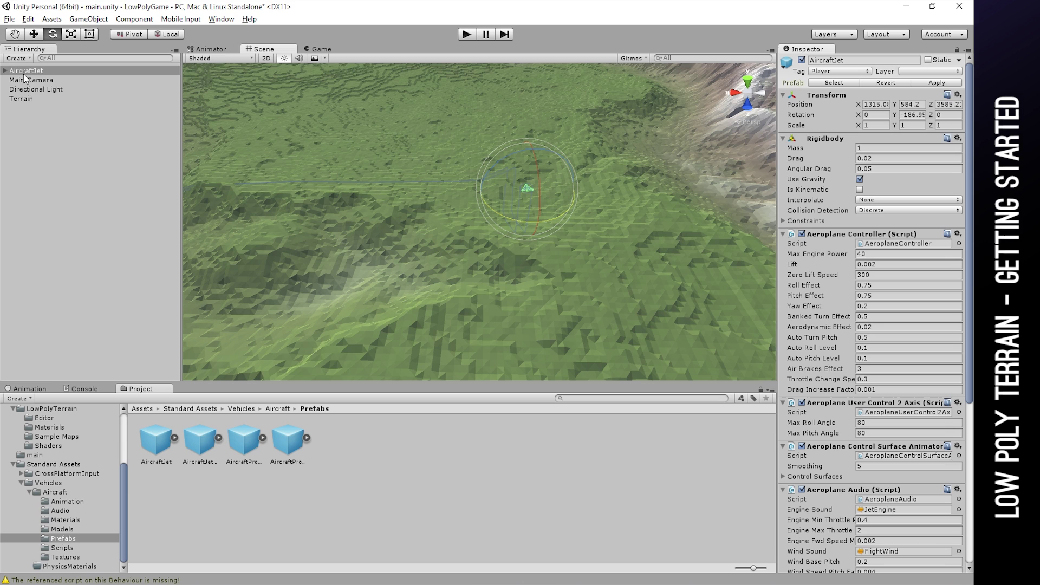
Step: Make the Main Camera a child of AircraftJet and set its position to 0, 0, 0 and its Y rotation to 0
{"action": "left_click_drag", "start_coordinate": [39, 82], "coordinate": [36, 71]}
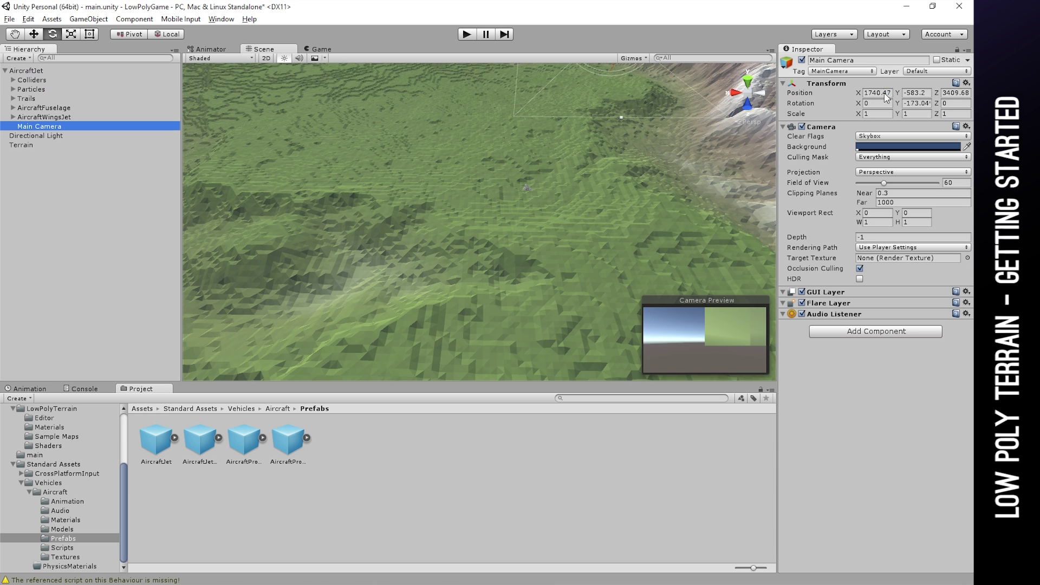
{"action": "left_click", "coordinate": [886, 92]}
{"action": "type", "text": "0"}
{"action": "key", "text": "Tab"}
{"action": "type", "text": "0"}
{"action": "key", "text": "Tab"}
{"action": "type", "text": "0"}
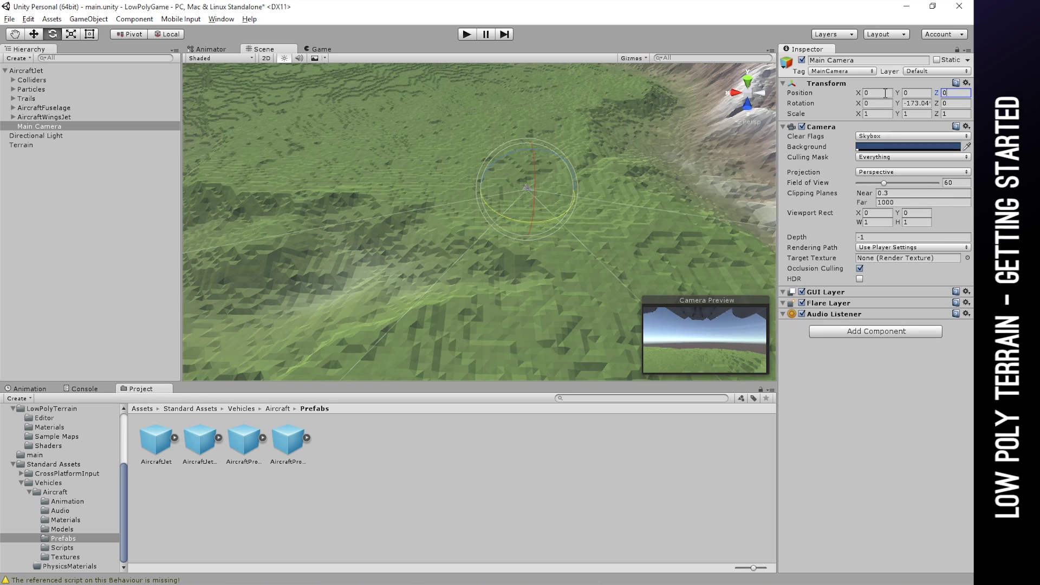
{"action": "key", "text": "Tab"}
{"action": "key", "text": "Tab"}
{"action": "type", "text": "0"}
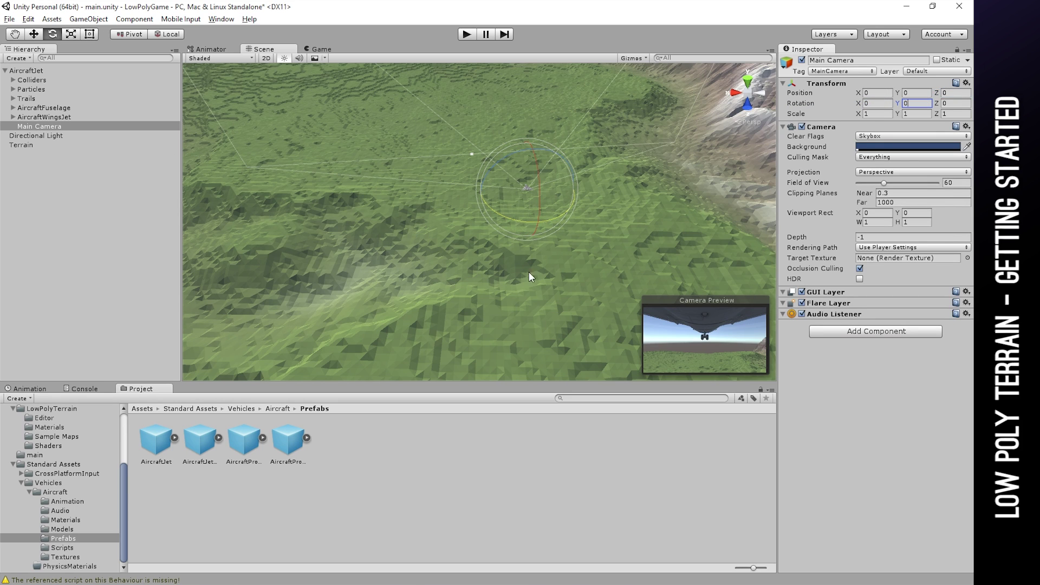
Step: Move the Main Camera above and behind the jet to Y 7.5 and Z -21.5, with its far clipping plane at 10000
{"action": "left_click", "coordinate": [578, 47]}
{"action": "key", "text": "w"}
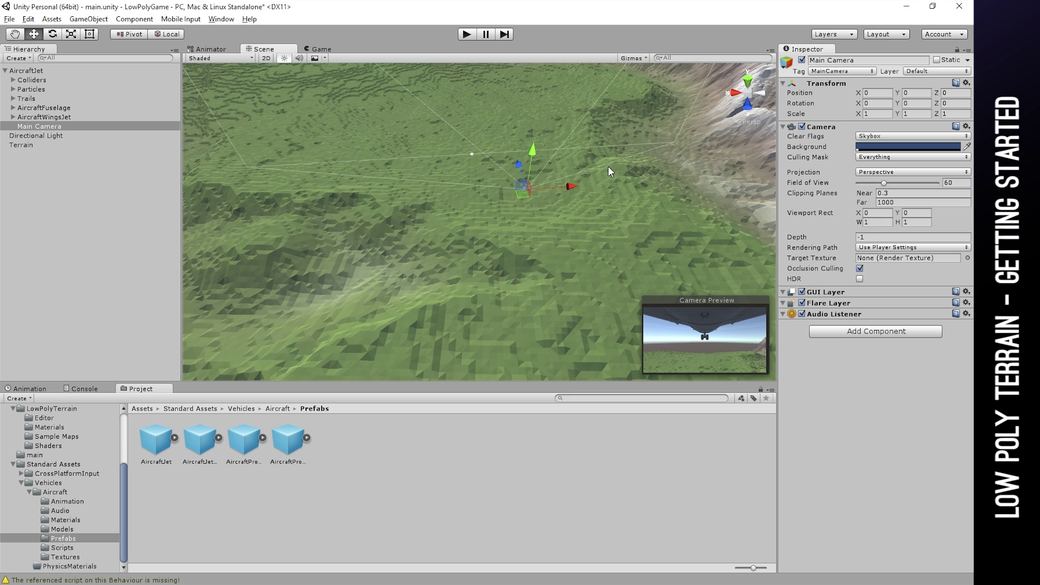
{"action": "middle_click_drag", "start_coordinate": [608, 166], "coordinate": [566, 192]}
{"action": "left_click_drag", "start_coordinate": [567, 192], "coordinate": [367, 178], "text": "alt"}
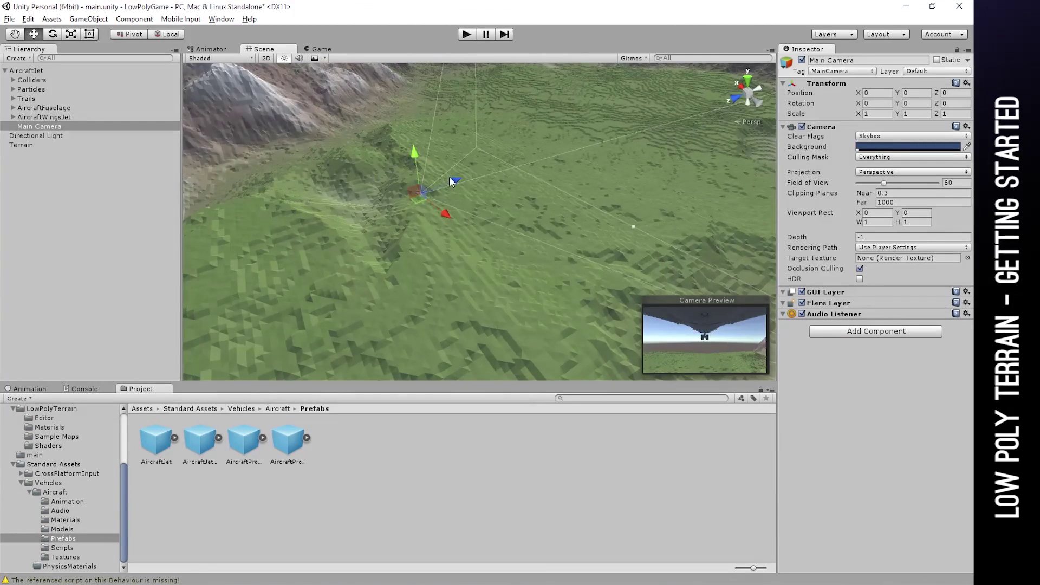
{"action": "mouse_move", "coordinate": [450, 177]}
{"action": "left_mouse_down"}
{"action": "mouse_move", "coordinate": [443, 185]}
{"action": "mouse_move", "coordinate": [408, 155]}
{"action": "mouse_move", "coordinate": [442, 180]}
{"action": "left_mouse_up"}
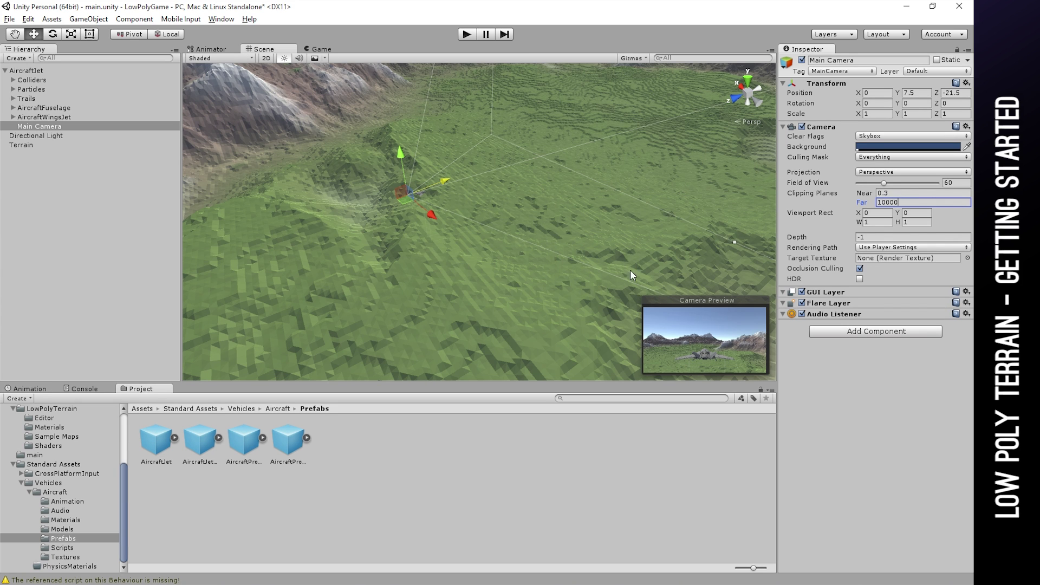
Step: Examine the placement of the jet and its camera over the terrain from several angles, and clear the selection
{"action": "scroll", "coordinate": [603, 274], "scroll_direction": "down", "scroll_amount": 1}
{"action": "middle_click_drag", "start_coordinate": [594, 298], "coordinate": [392, 238]}
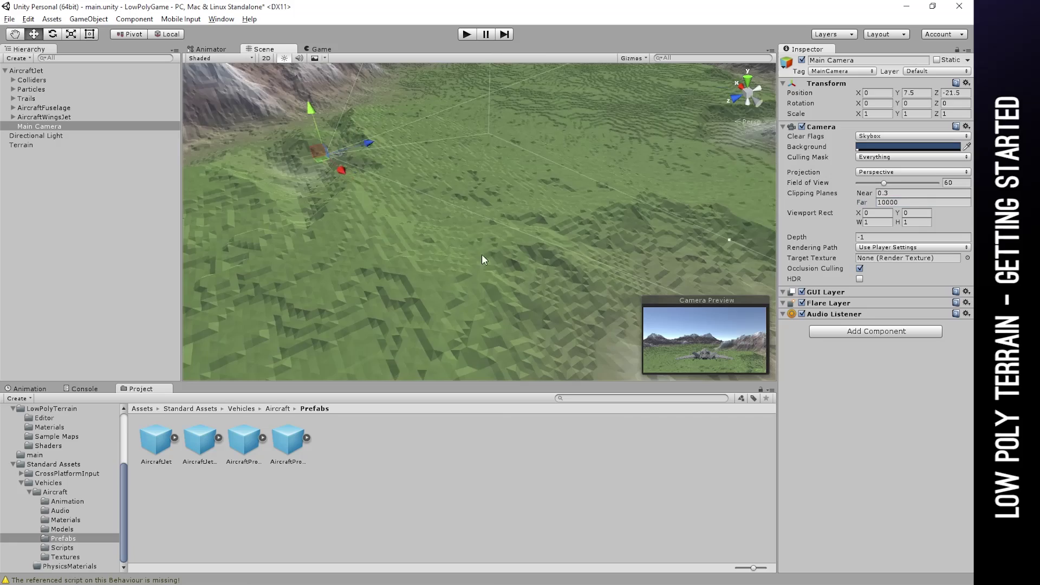
{"action": "left_click_drag", "start_coordinate": [392, 238], "coordinate": [394, 207], "text": "alt"}
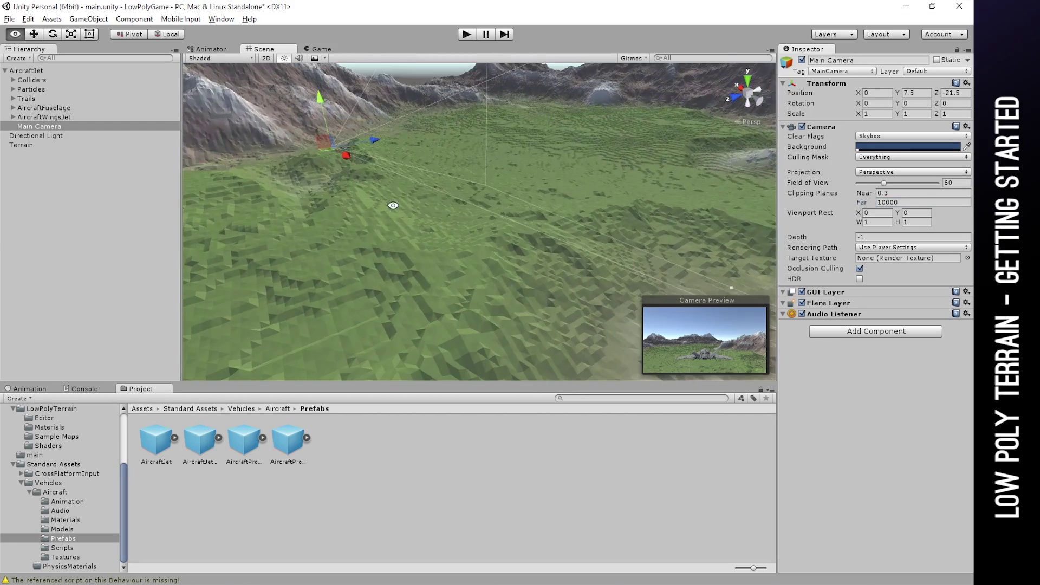
{"action": "middle_click_drag", "start_coordinate": [394, 207], "coordinate": [477, 288]}
{"action": "left_click_drag", "start_coordinate": [414, 299], "coordinate": [579, 250], "text": "alt"}
{"action": "middle_click_drag", "start_coordinate": [578, 263], "coordinate": [561, 280]}
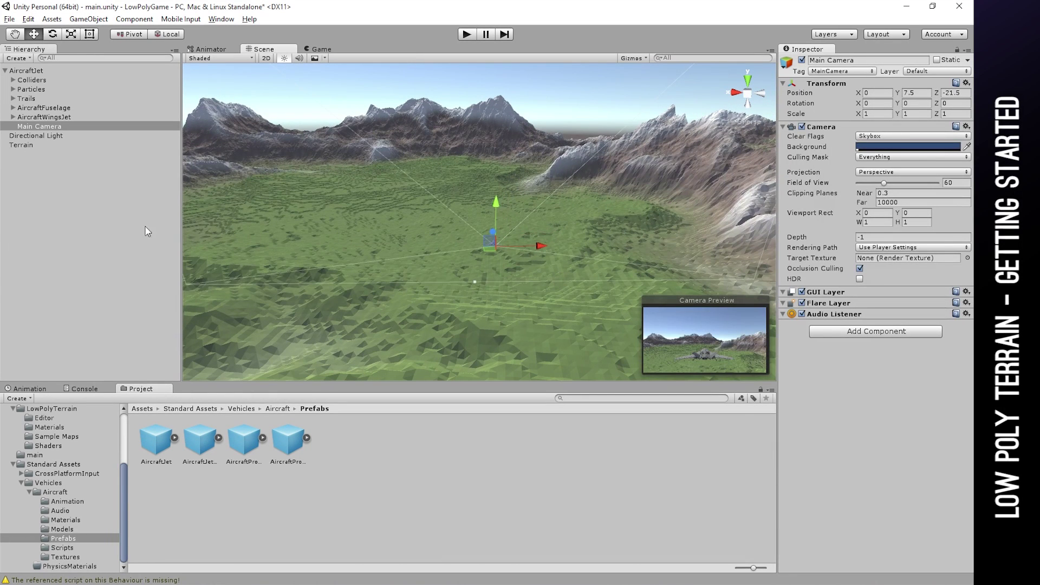
{"action": "left_click", "coordinate": [120, 234]}
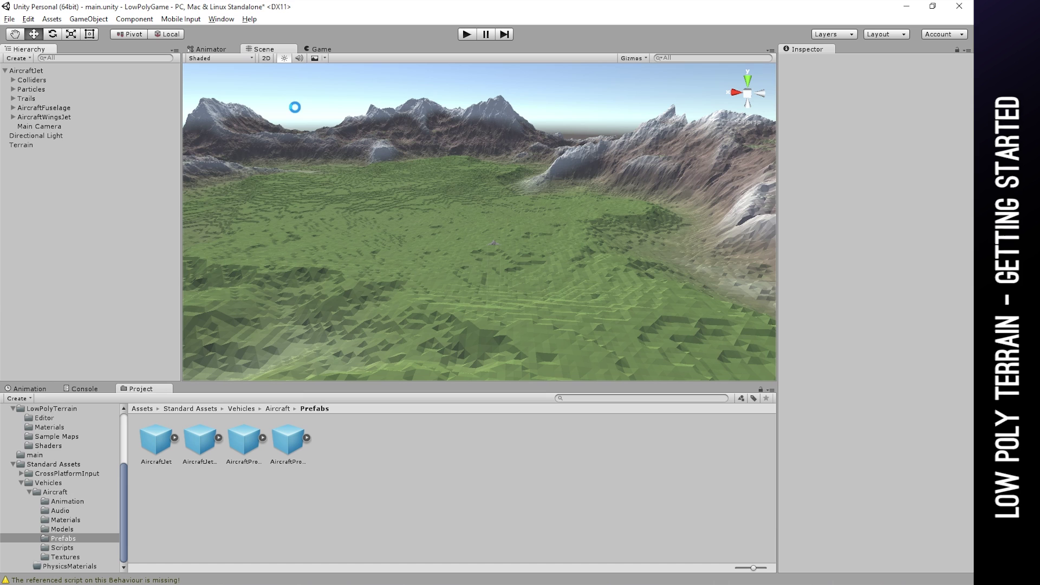
Step: Play the scene to test flying the jet over the low poly terrain with turns to the left, and stop playback
{"action": "left_click", "coordinate": [467, 34]}
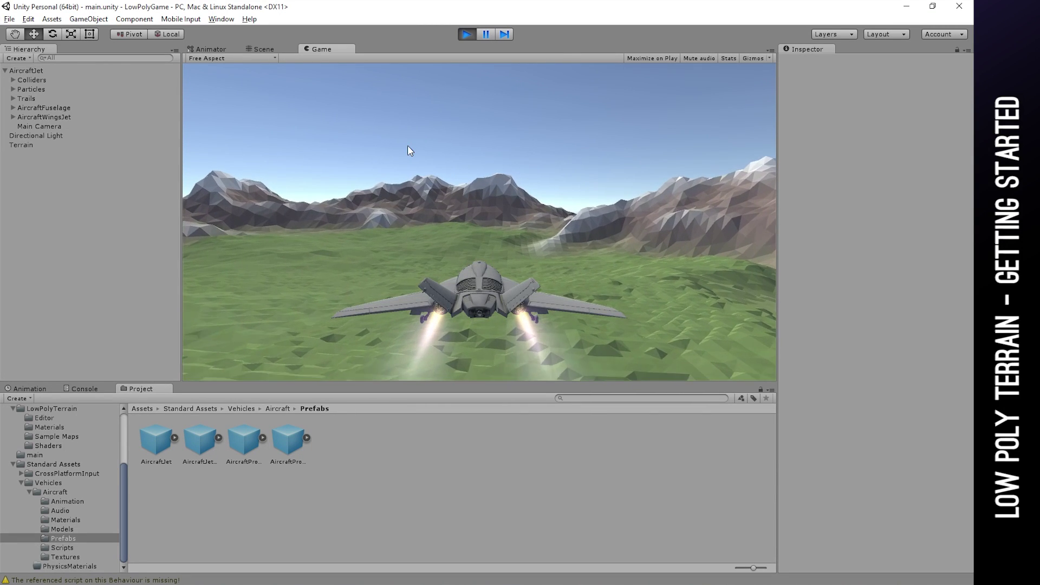
{"action": "key", "text": "a"}
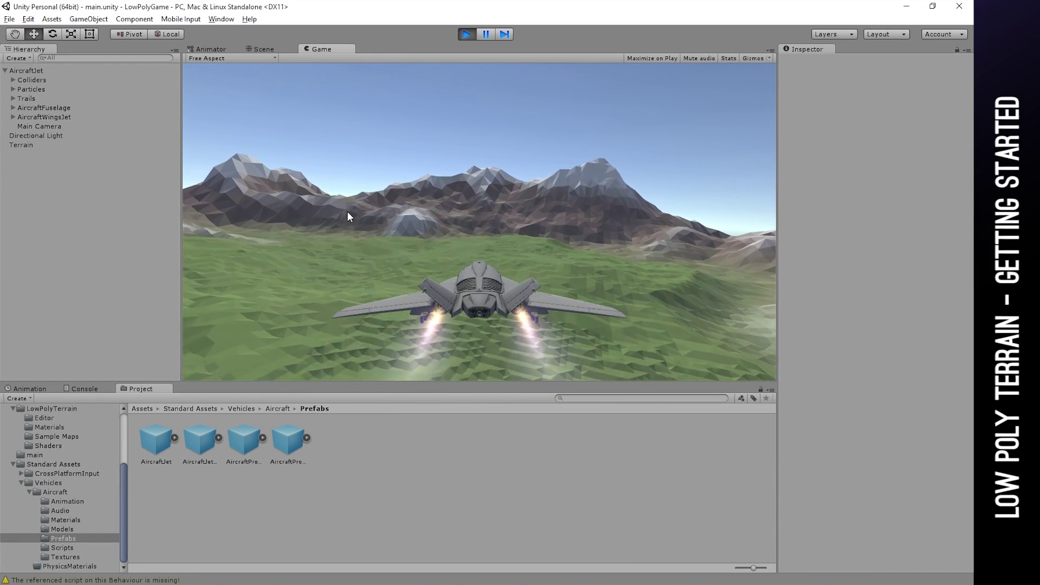
{"action": "key", "text": "a"}
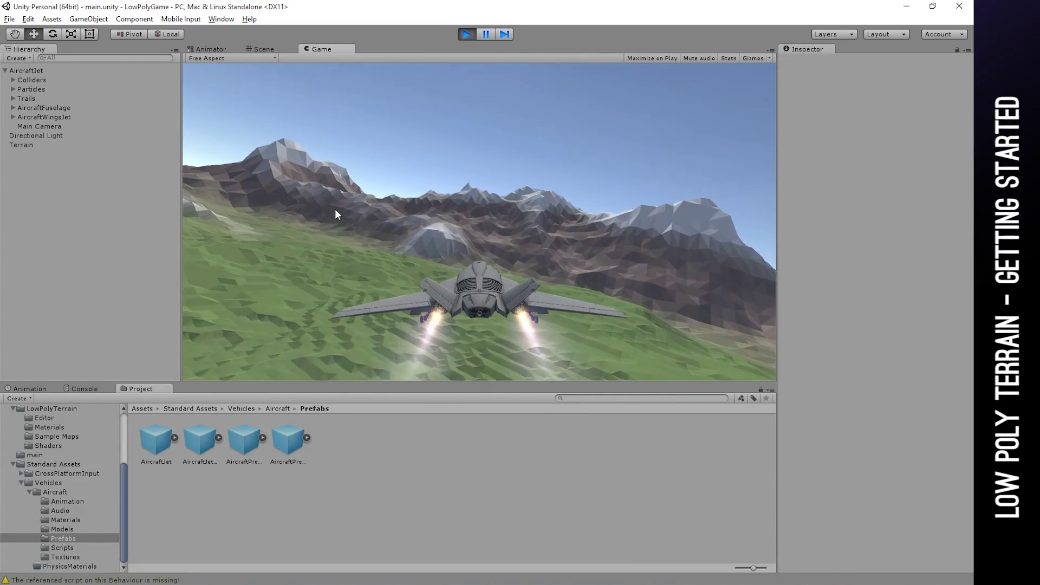
{"action": "key", "text": "Left"}
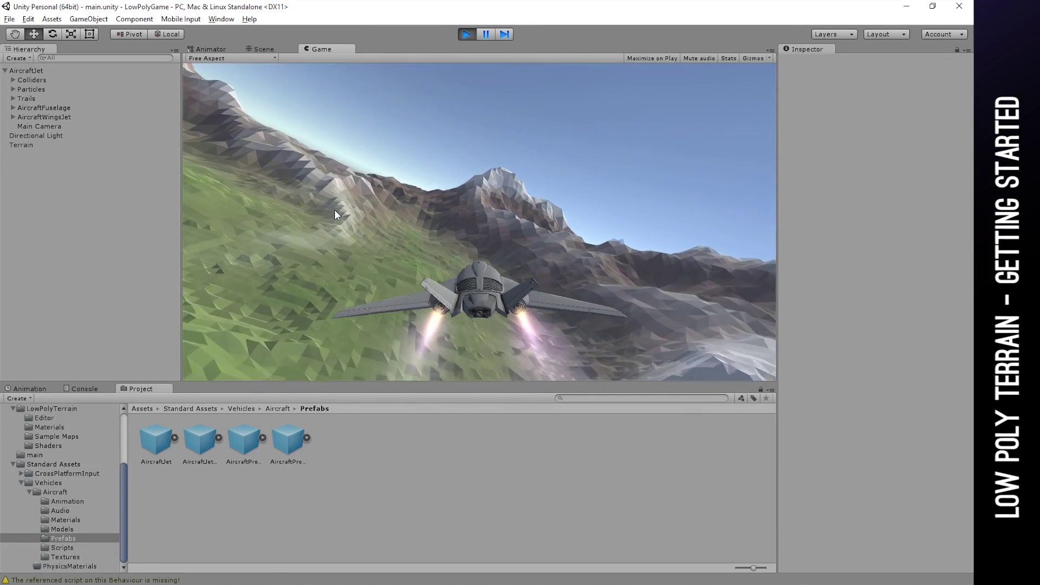
{"action": "key", "text": "Left"}
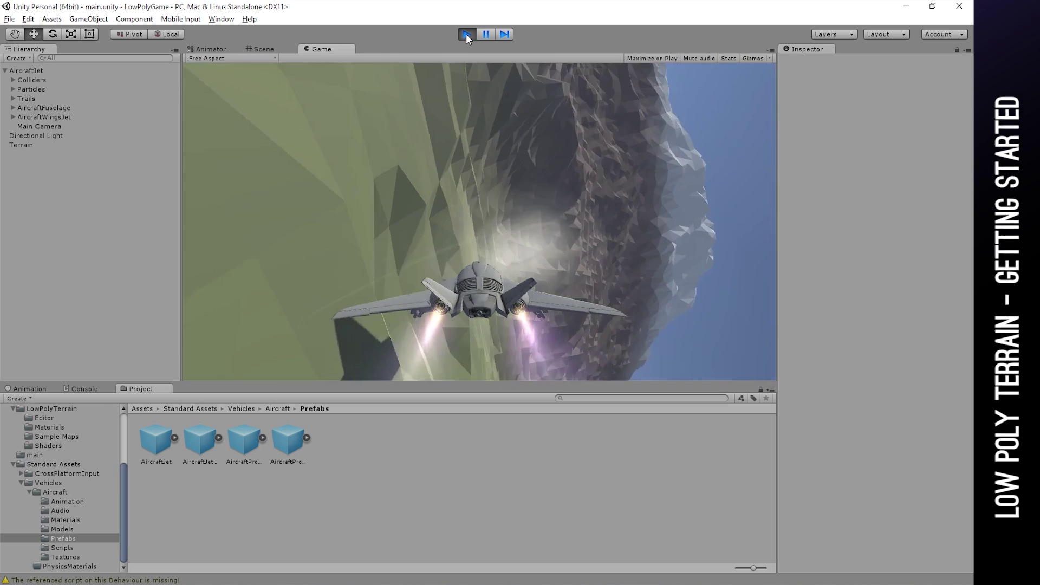
{"action": "left_click", "coordinate": [467, 35]}
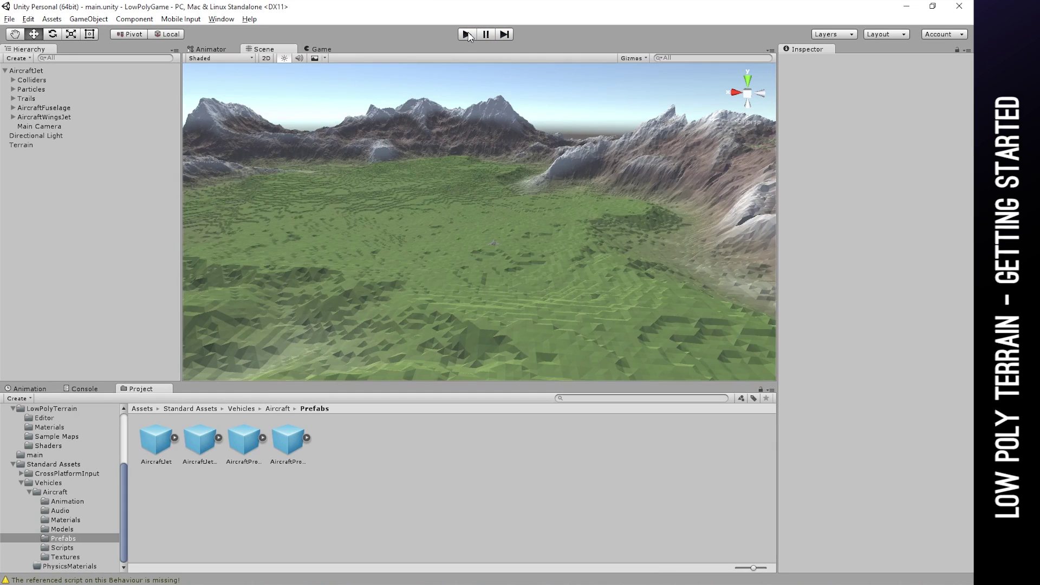
Step: Examine the whole terrain in the scene from farther away and from a higher angle
{"action": "scroll", "coordinate": [491, 241], "scroll_direction": "down", "scroll_amount": 3}
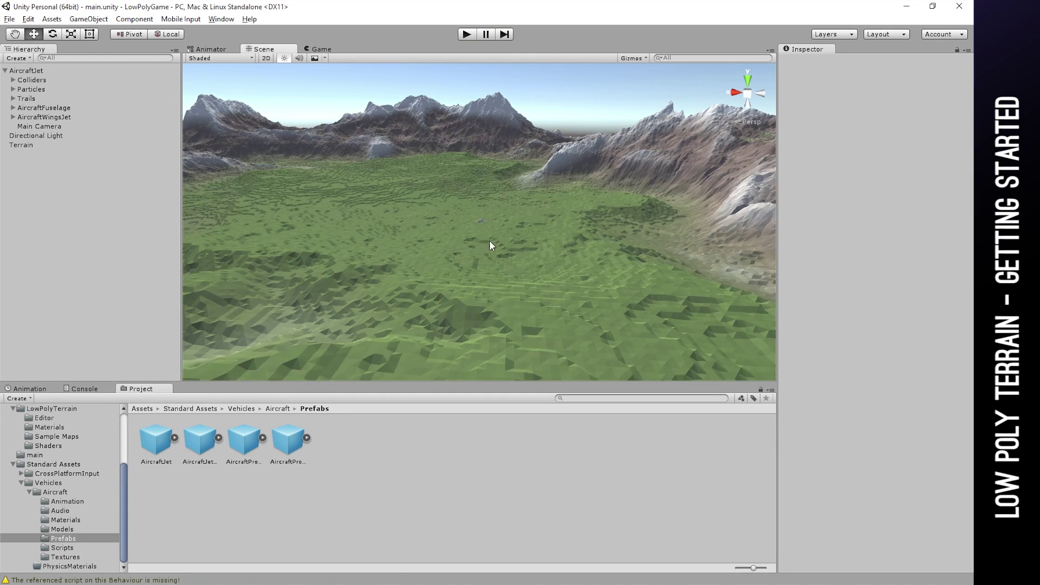
{"action": "mouse_move", "coordinate": [492, 234]}
{"action": "left_mouse_down", "text": "alt"}
{"action": "mouse_move", "coordinate": [495, 254]}
{"action": "mouse_move", "coordinate": [499, 246]}
{"action": "left_mouse_up", "text": "alt"}
{"action": "scroll", "coordinate": [490, 244], "scroll_direction": "down", "scroll_amount": 12}
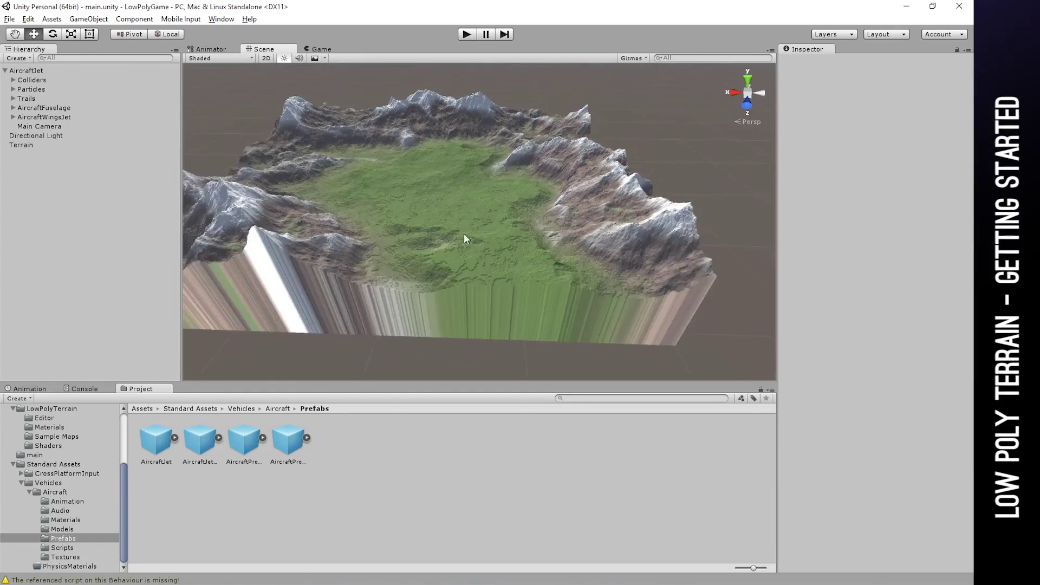
{"action": "scroll", "coordinate": [467, 287], "scroll_direction": "up", "scroll_amount": 10}
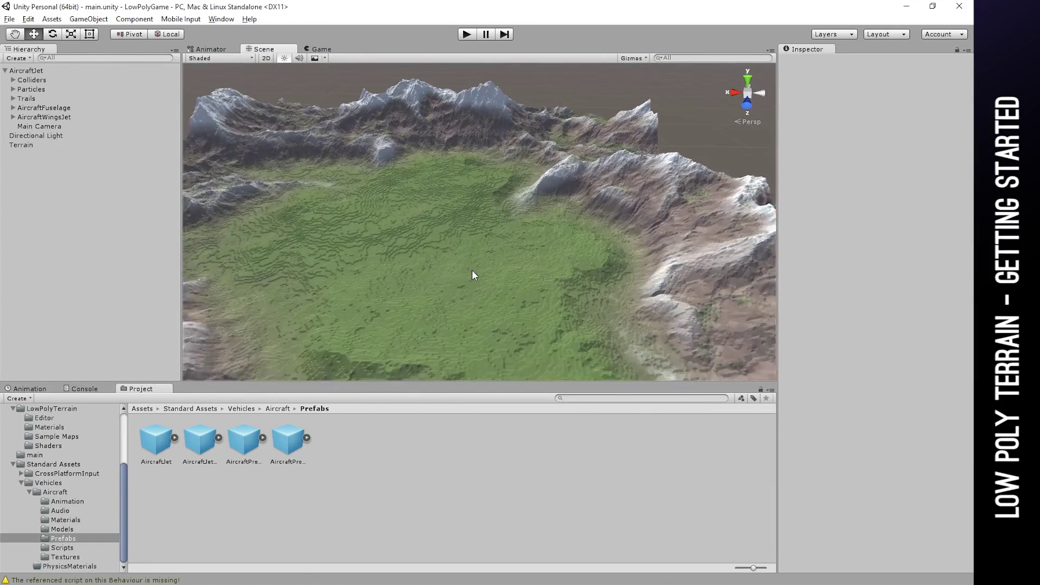